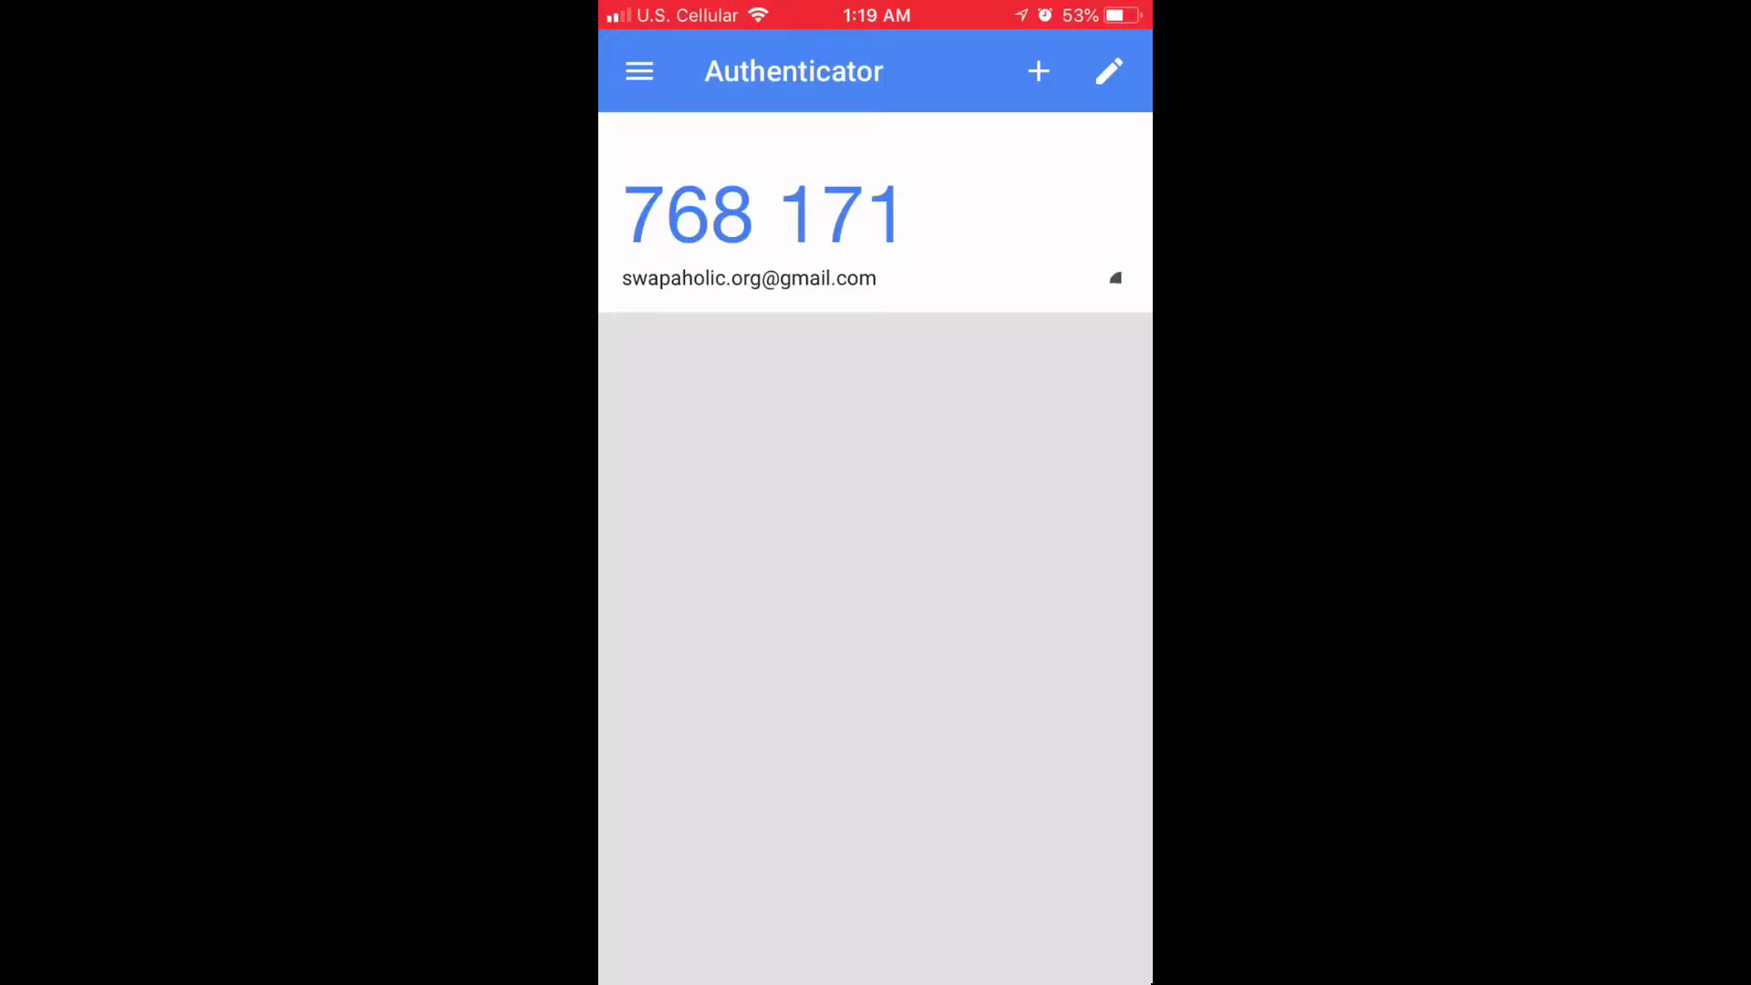
{"action": "scroll", "coordinate": [875, 411], "scroll_direction": "up", "scroll_amount": 1}
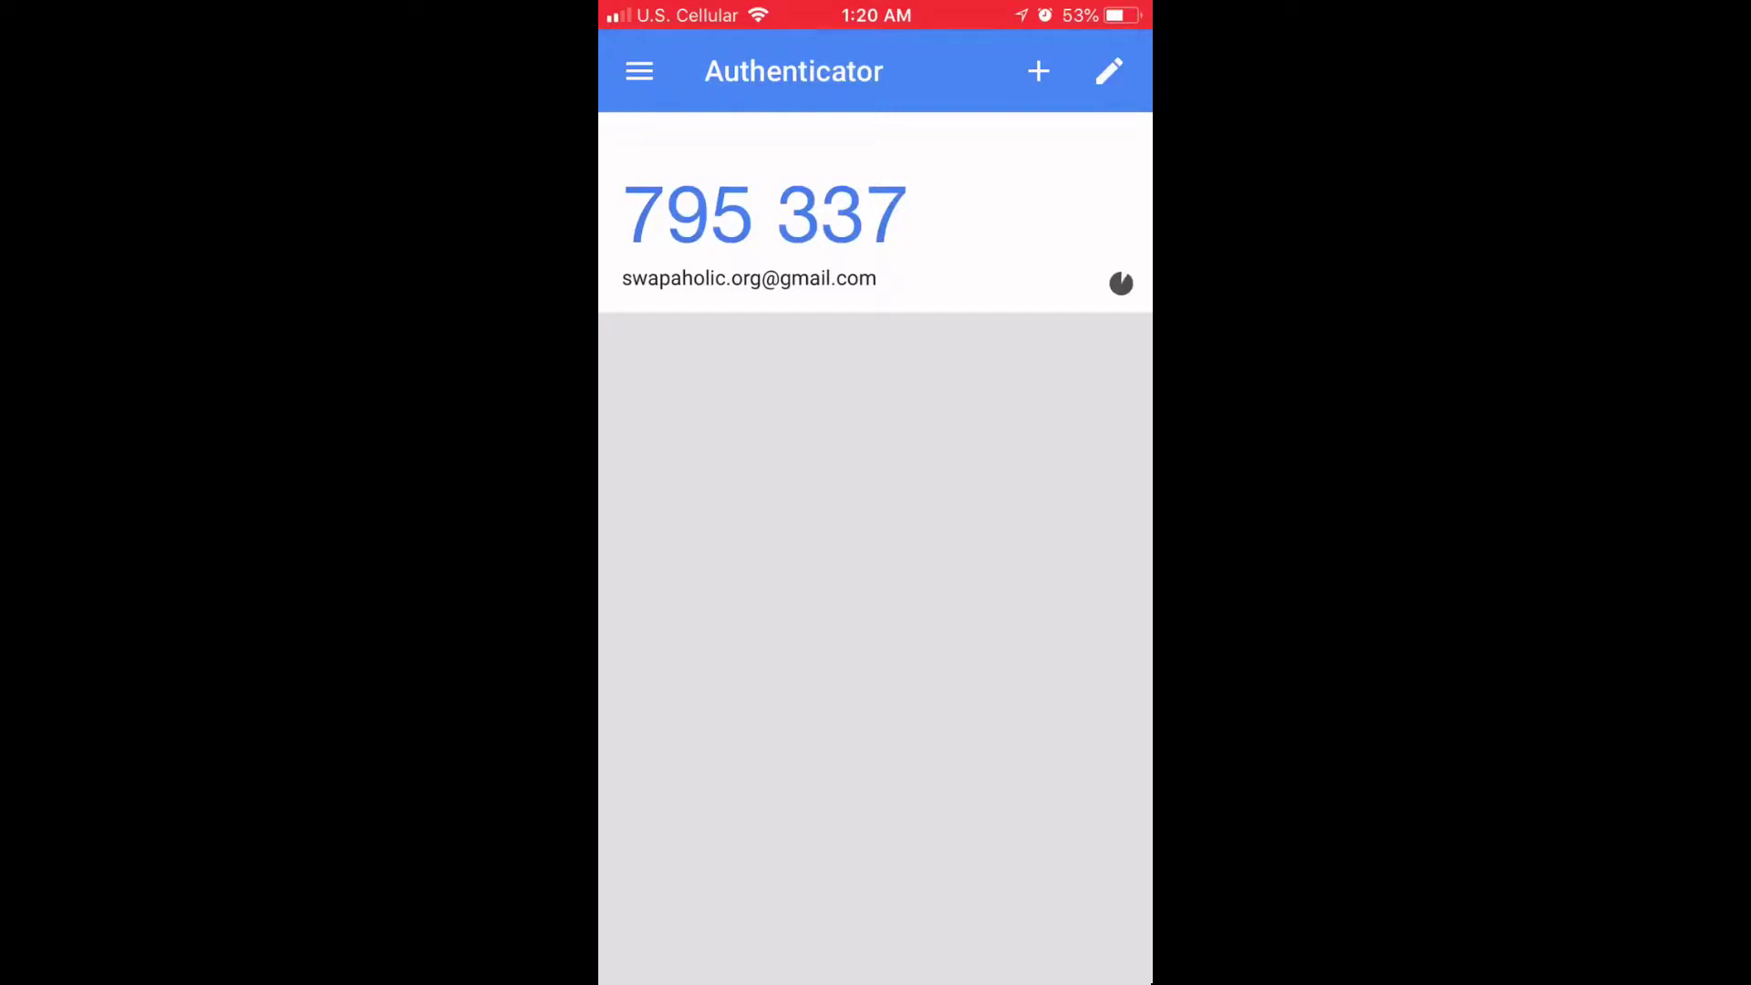
Check the side menu and barcode scanner, then pick Manual entry to add an account.
{"action": "left_click", "coordinate": [639, 72]}
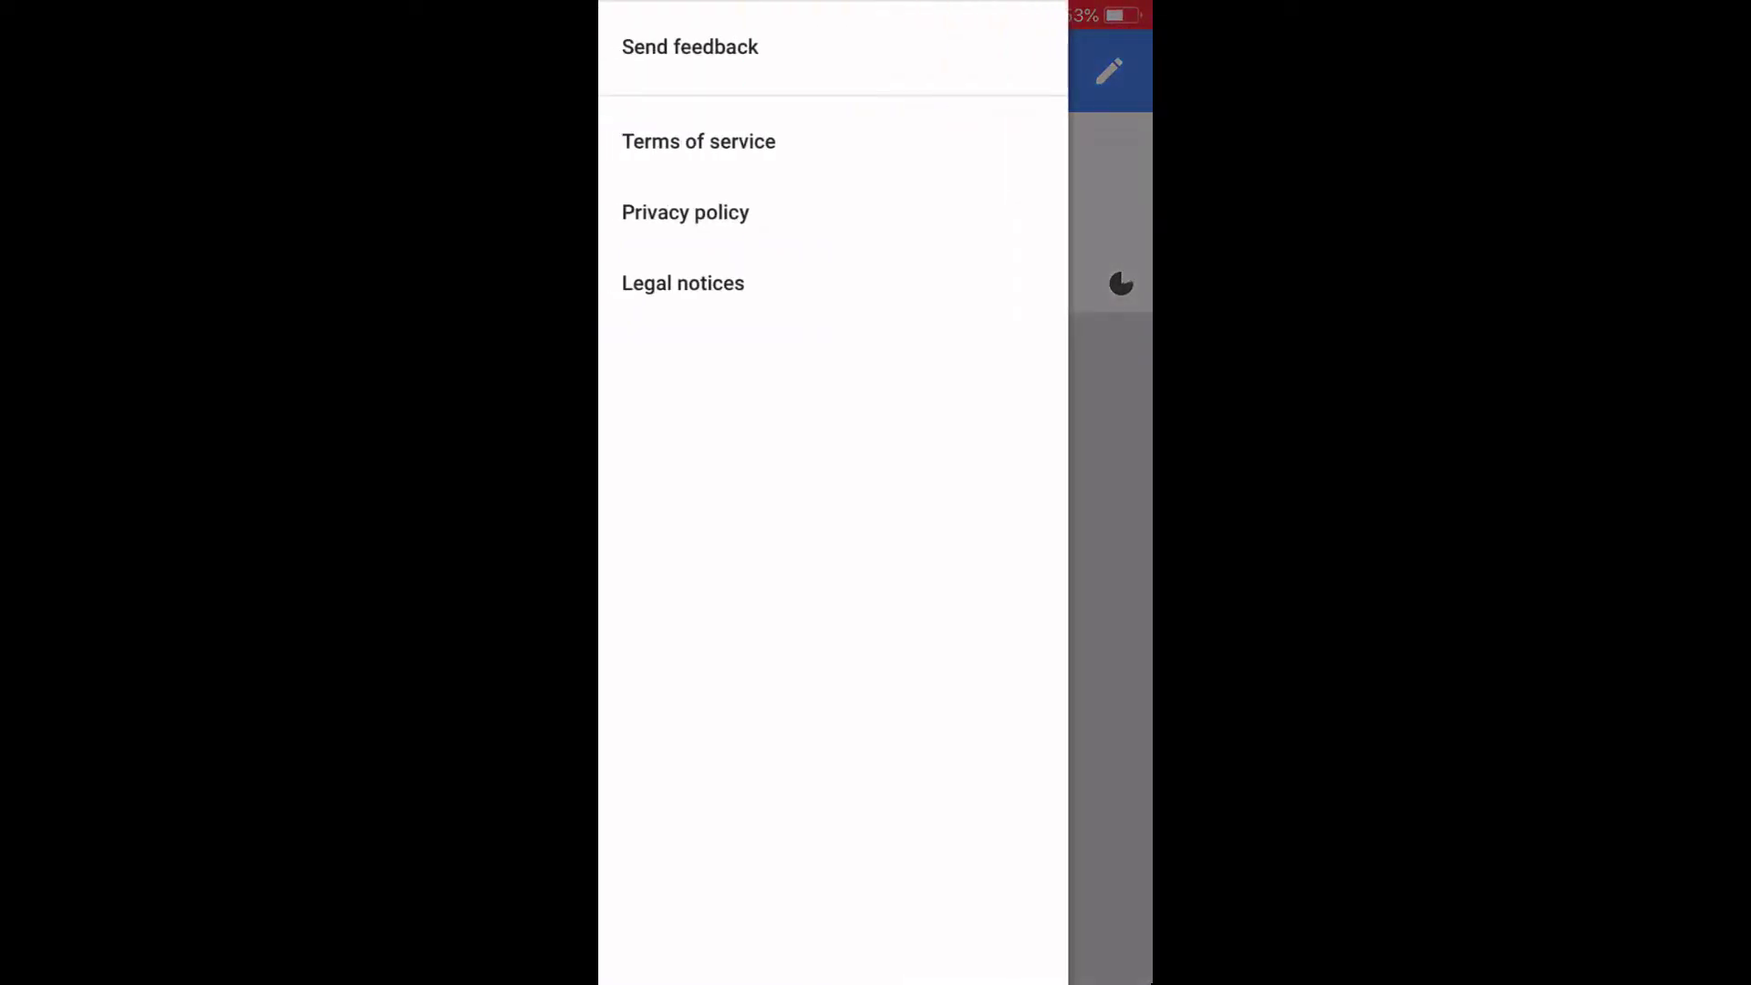
{"action": "left_click", "coordinate": [1110, 547]}
{"action": "left_click", "coordinate": [1039, 72]}
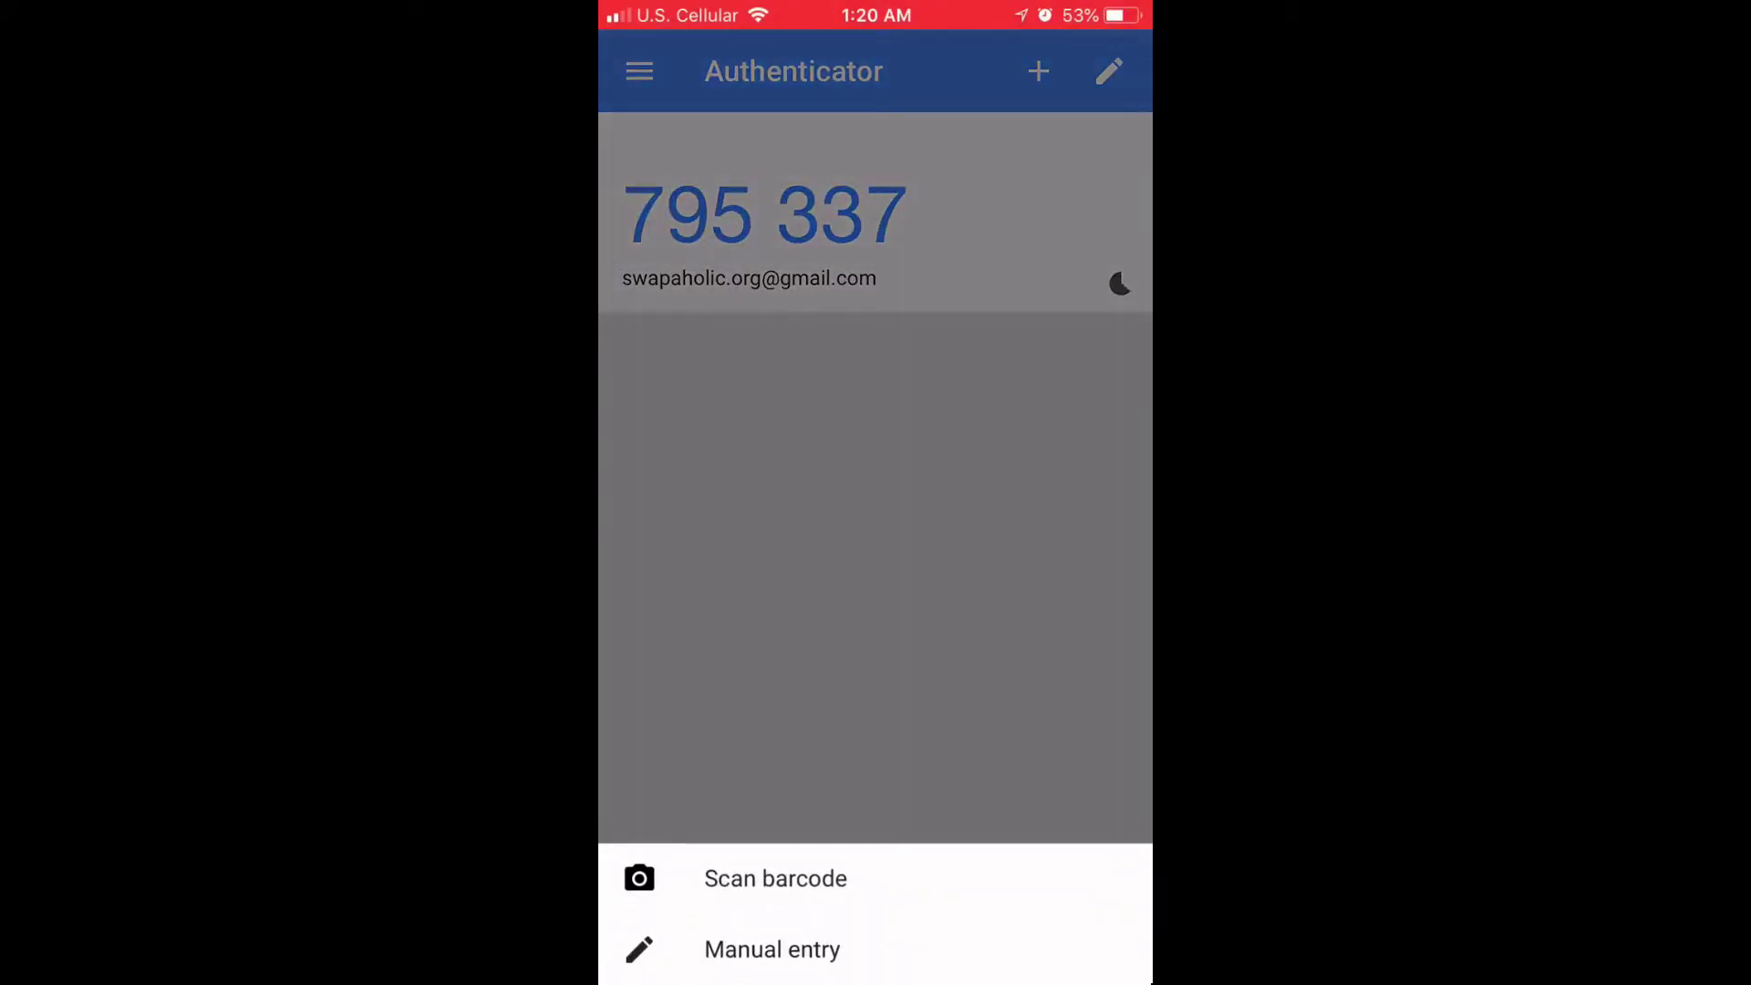
{"action": "left_click", "coordinate": [776, 878]}
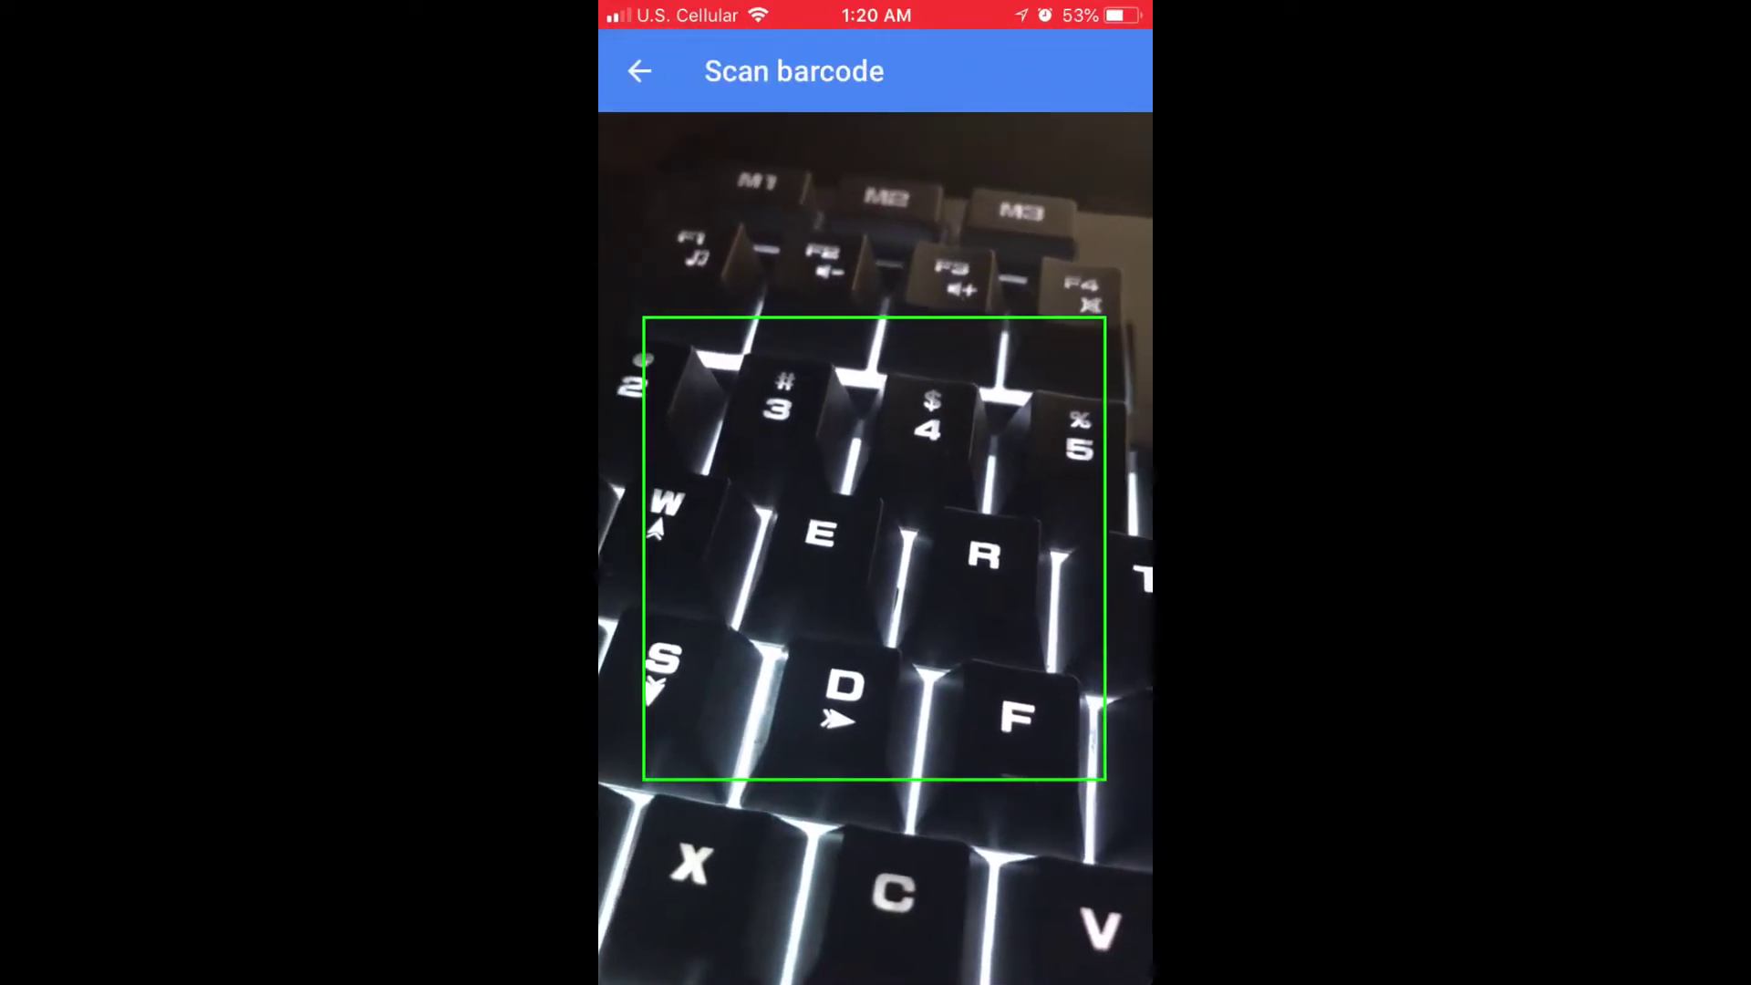
{"action": "left_click", "coordinate": [639, 72]}
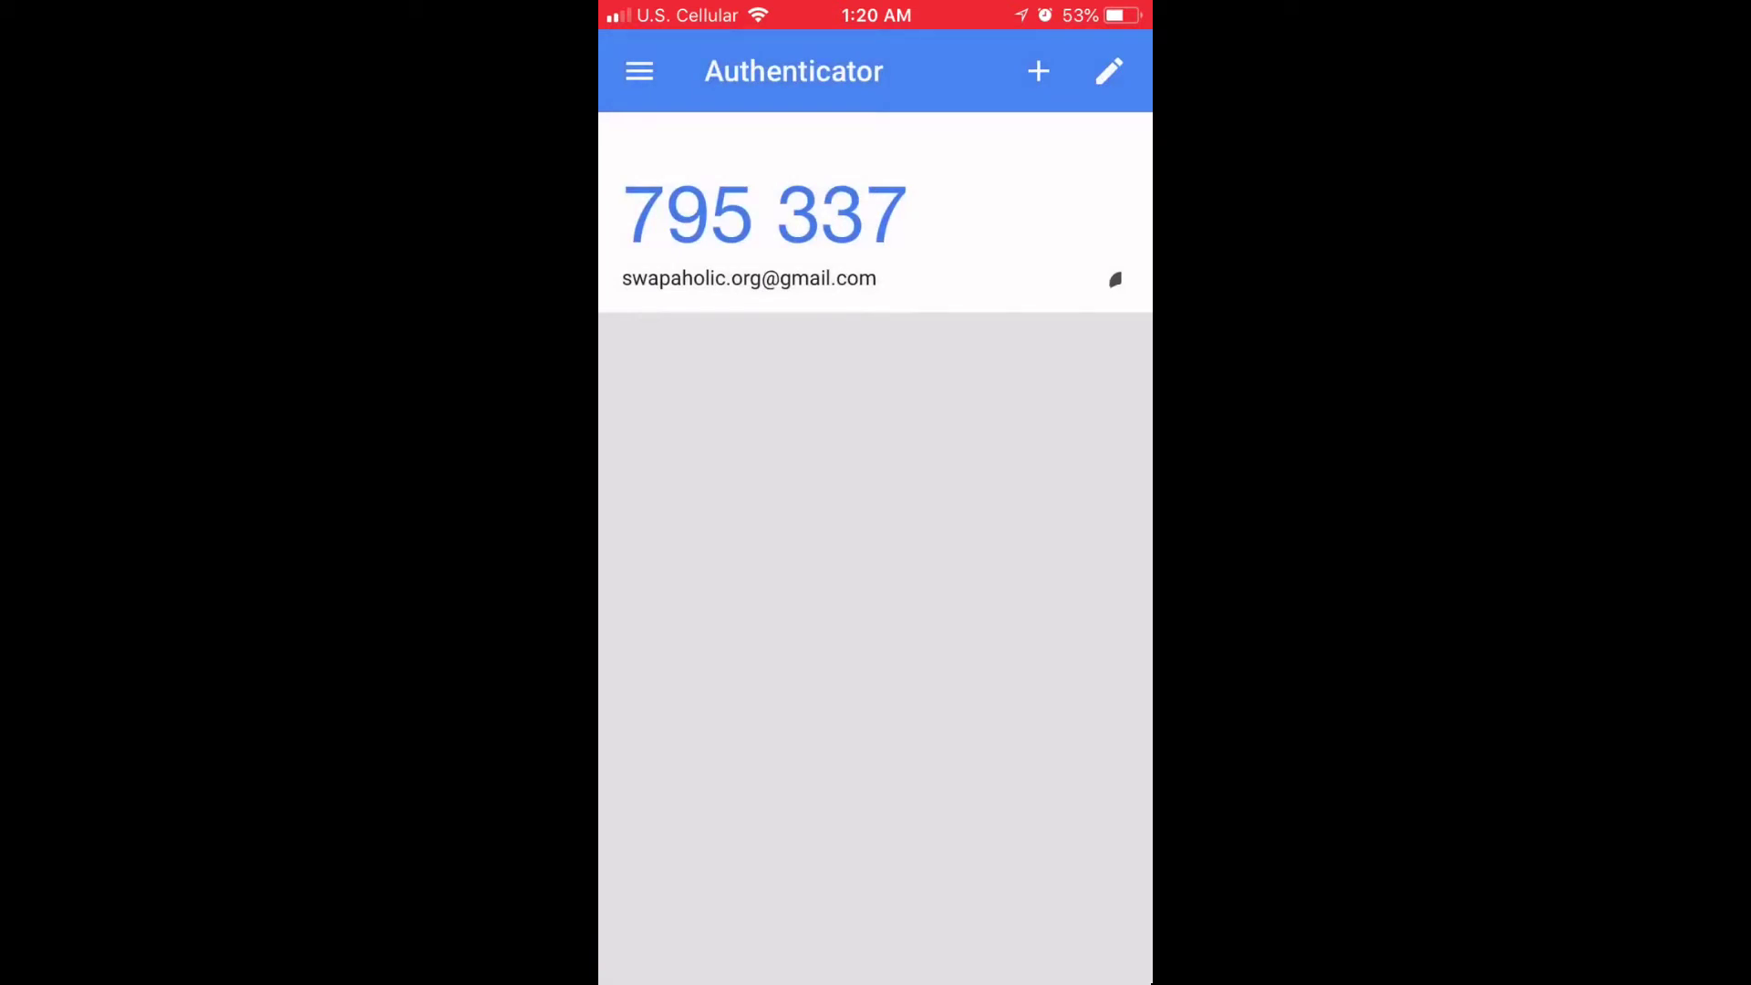
{"action": "left_click", "coordinate": [1039, 71]}
{"action": "left_click", "coordinate": [793, 946]}
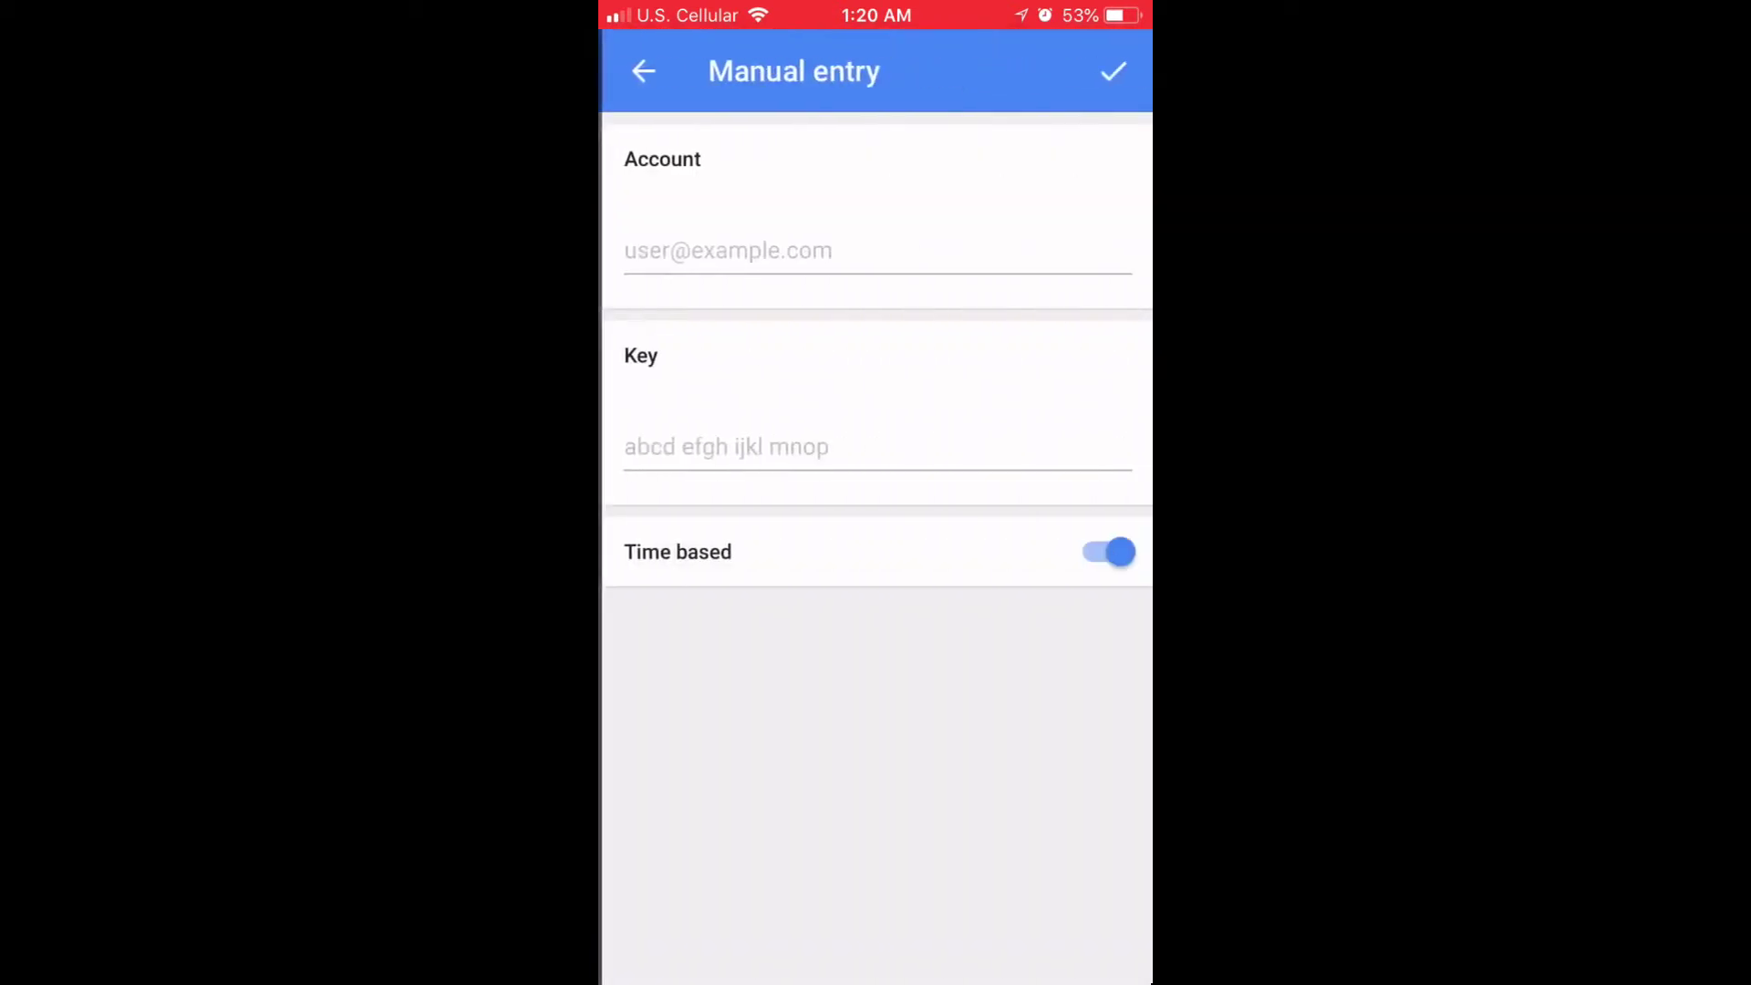
Enter 'your coinbase email here' as the account name, correcting the 'rmail' typo.
{"action": "left_click", "coordinate": [724, 250]}
{"action": "type", "text": "your"}
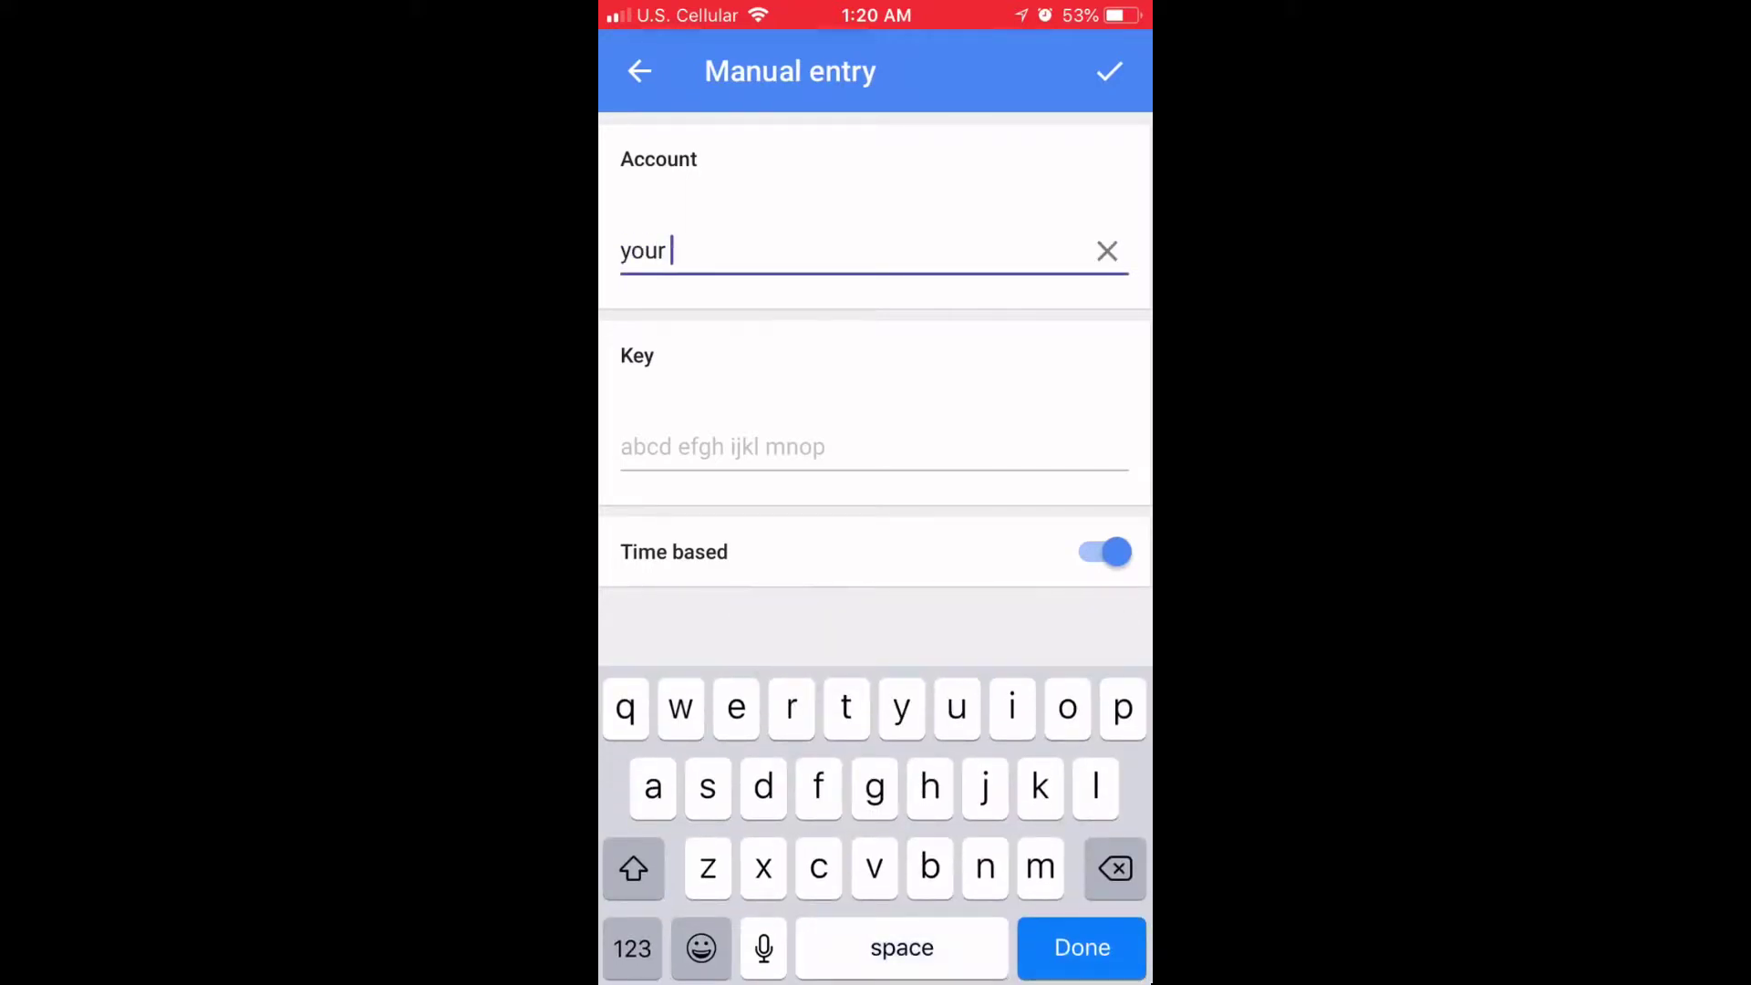
{"action": "type", "text": " email"}
{"action": "key", "text": "BackSpace"}
{"action": "key", "text": "BackSpace"}
{"action": "key", "text": "BackSpace"}
{"action": "key", "text": "BackSpace"}
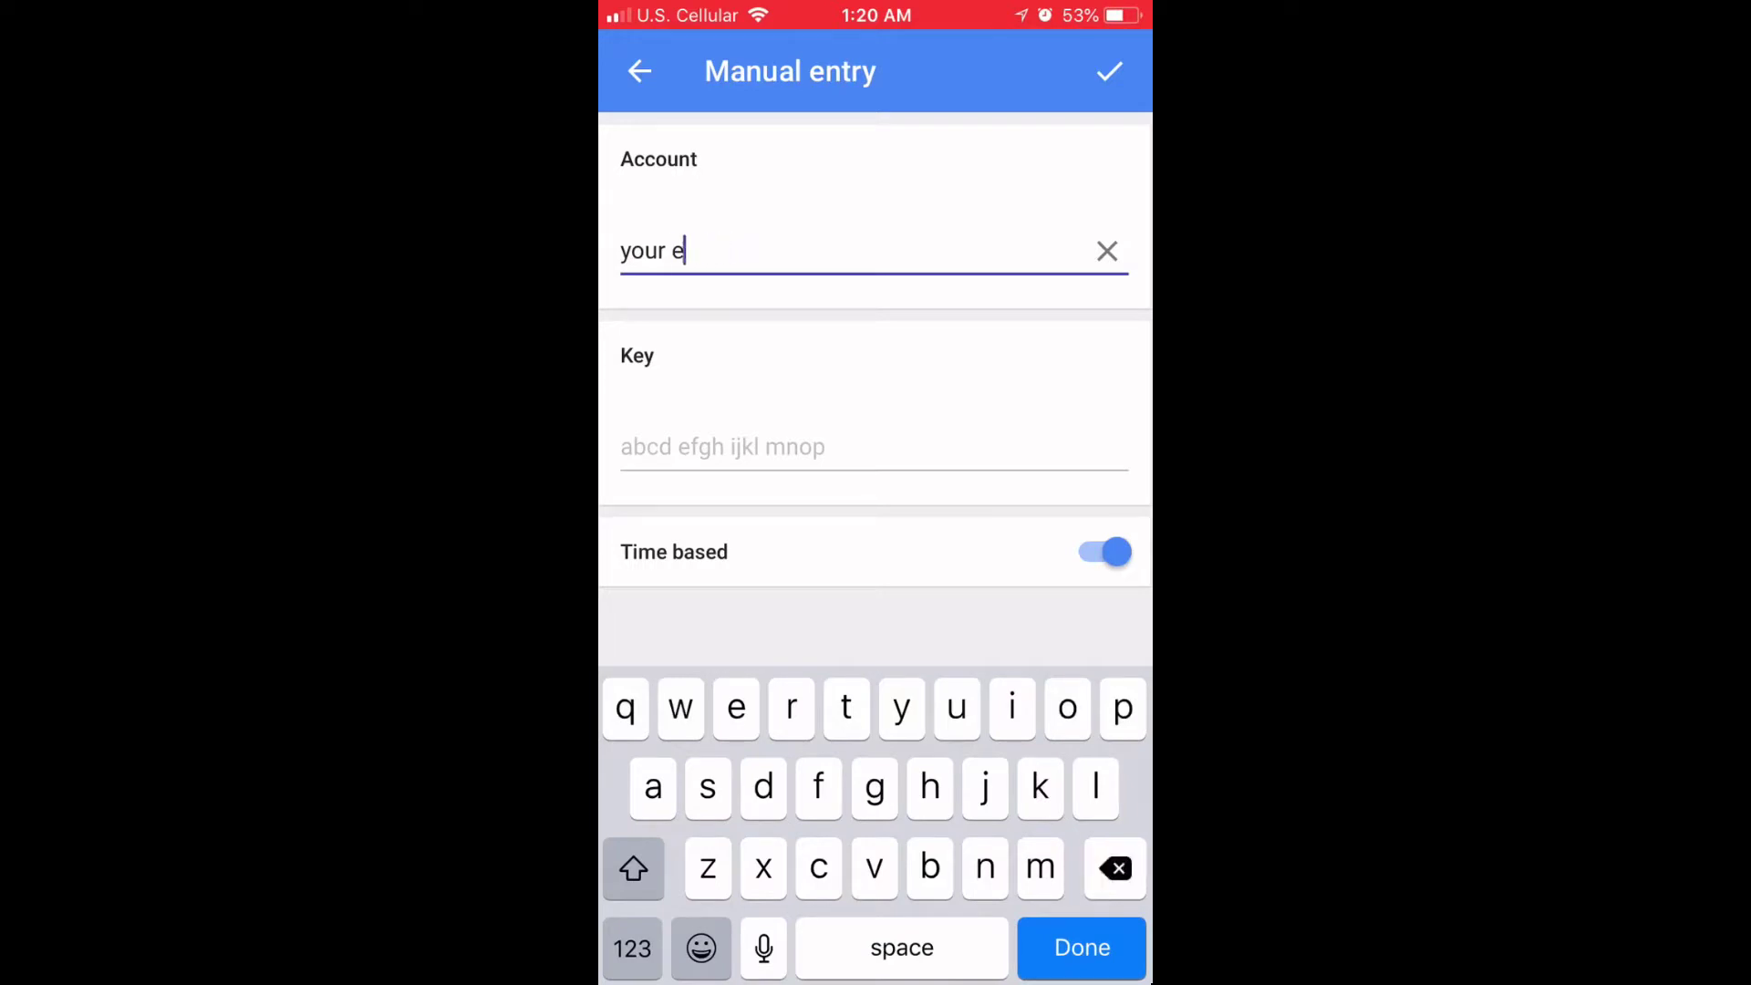
{"action": "key", "text": "BackSpace"}
{"action": "key", "text": "BackSpace"}
{"action": "key", "text": "BackSpace"}
{"action": "key", "text": "BackSpace"}
{"action": "type", "text": "your co"}
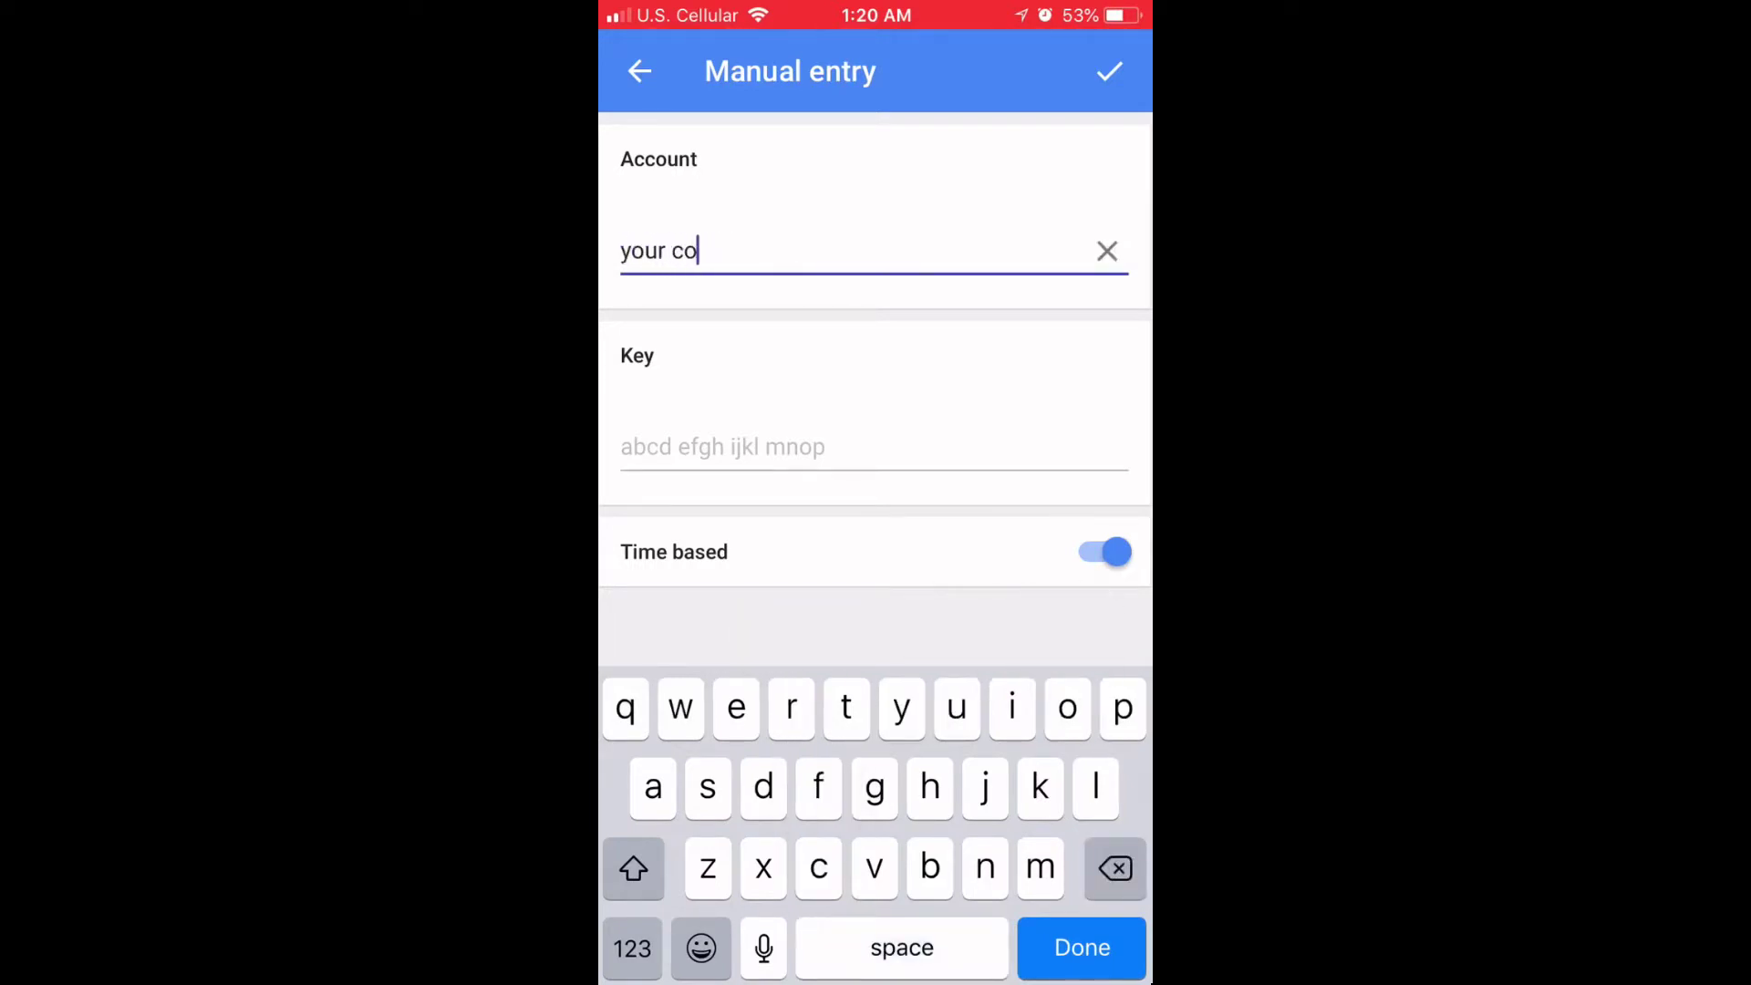
{"action": "type", "text": "inbase email"}
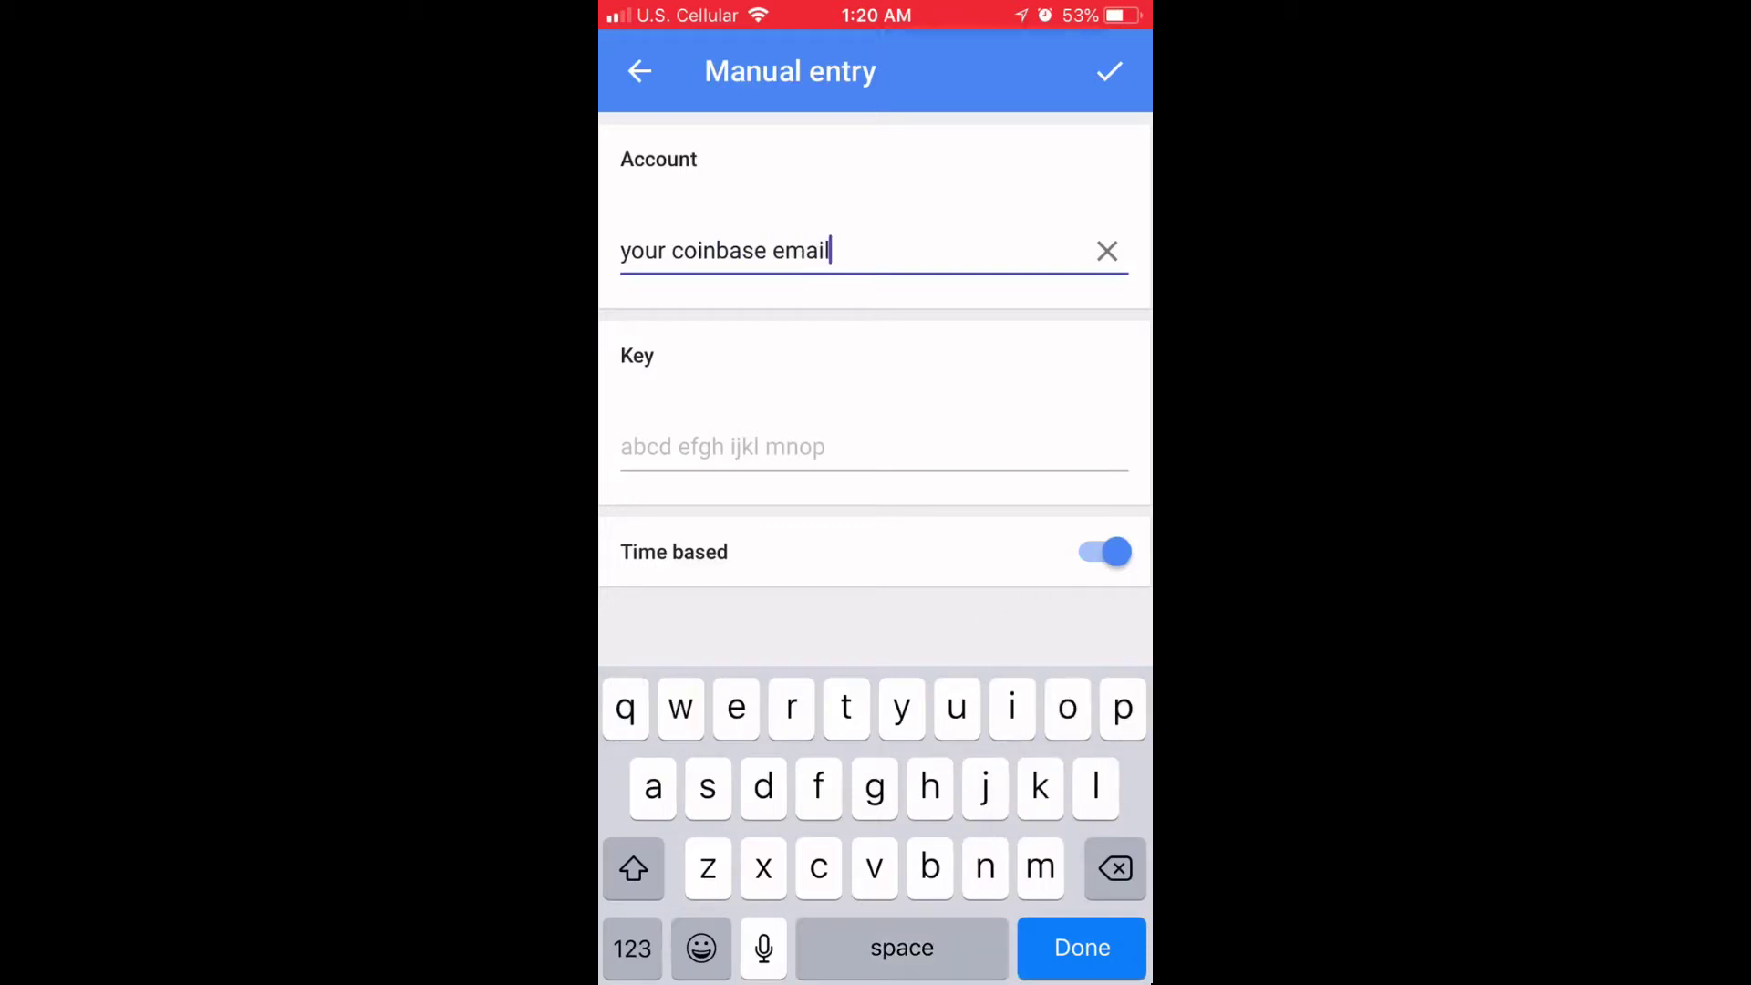
{"action": "type", "text": " here"}
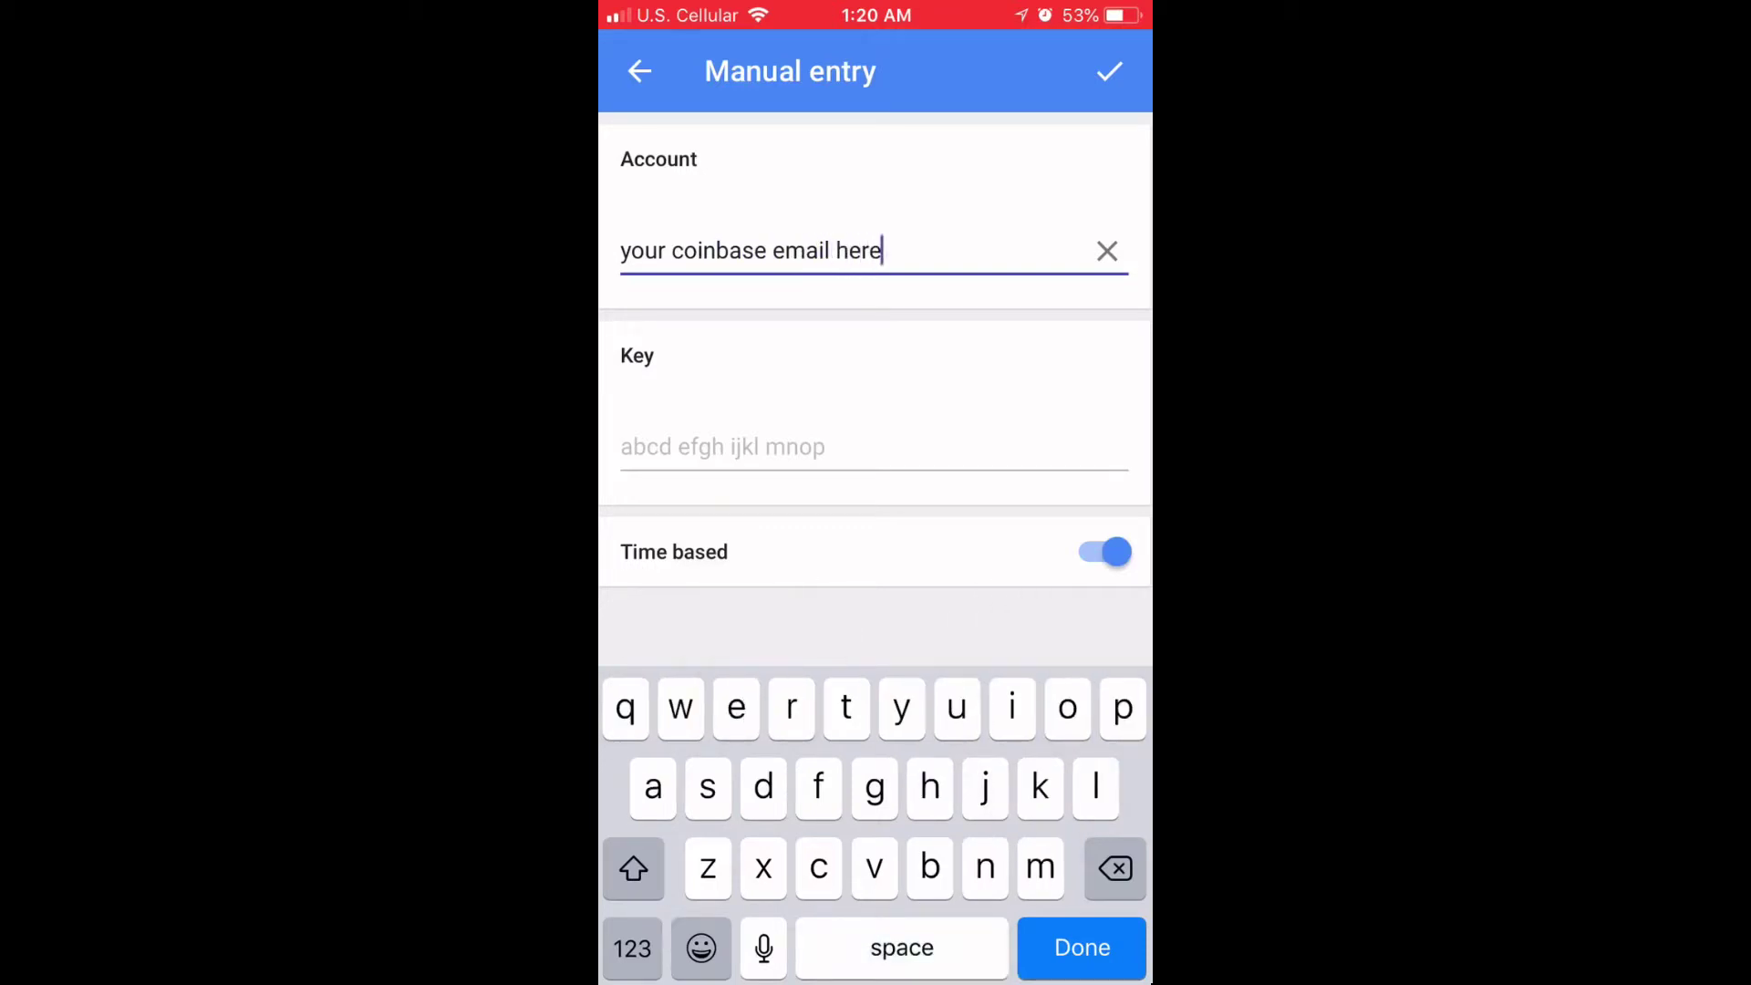
{"action": "key", "text": "BackSpace"}
{"action": "key", "text": "BackSpace"}
{"action": "key", "text": "BackSpace"}
{"action": "key", "text": "BackSpace"}
{"action": "key", "text": "BackSpace"}
{"action": "key", "text": "BackSpace"}
{"action": "key", "text": "BackSpace"}
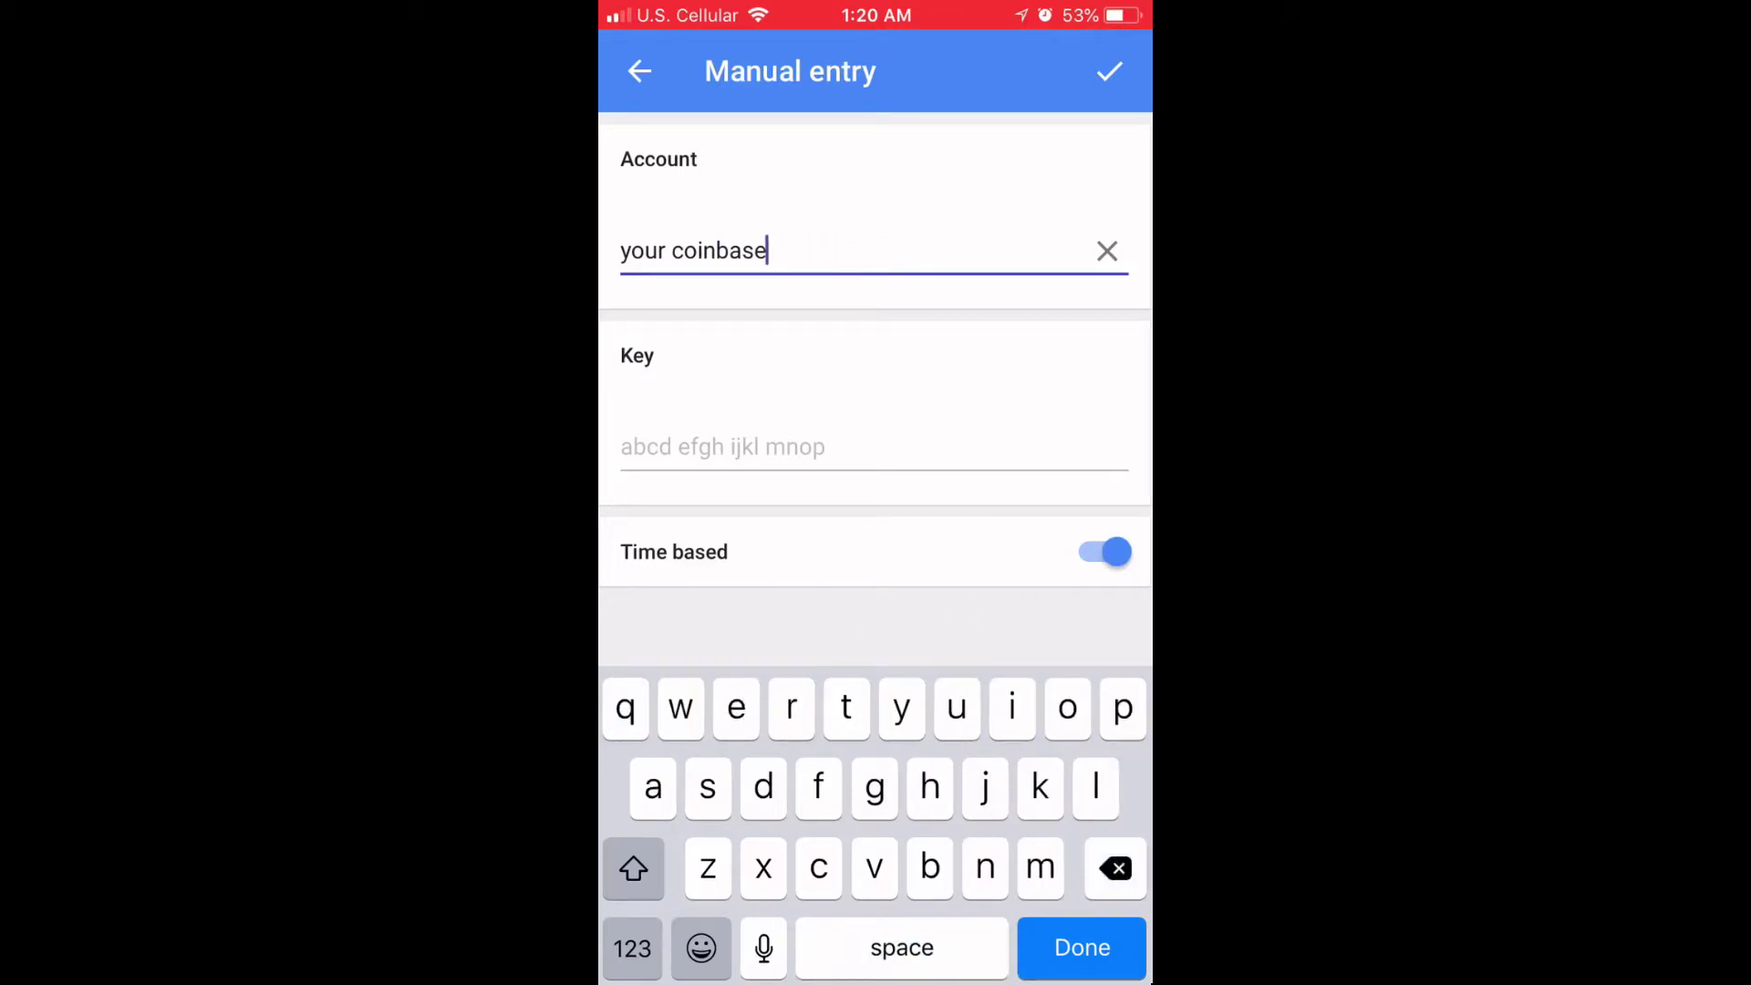
{"action": "type", "text": "rmail her"}
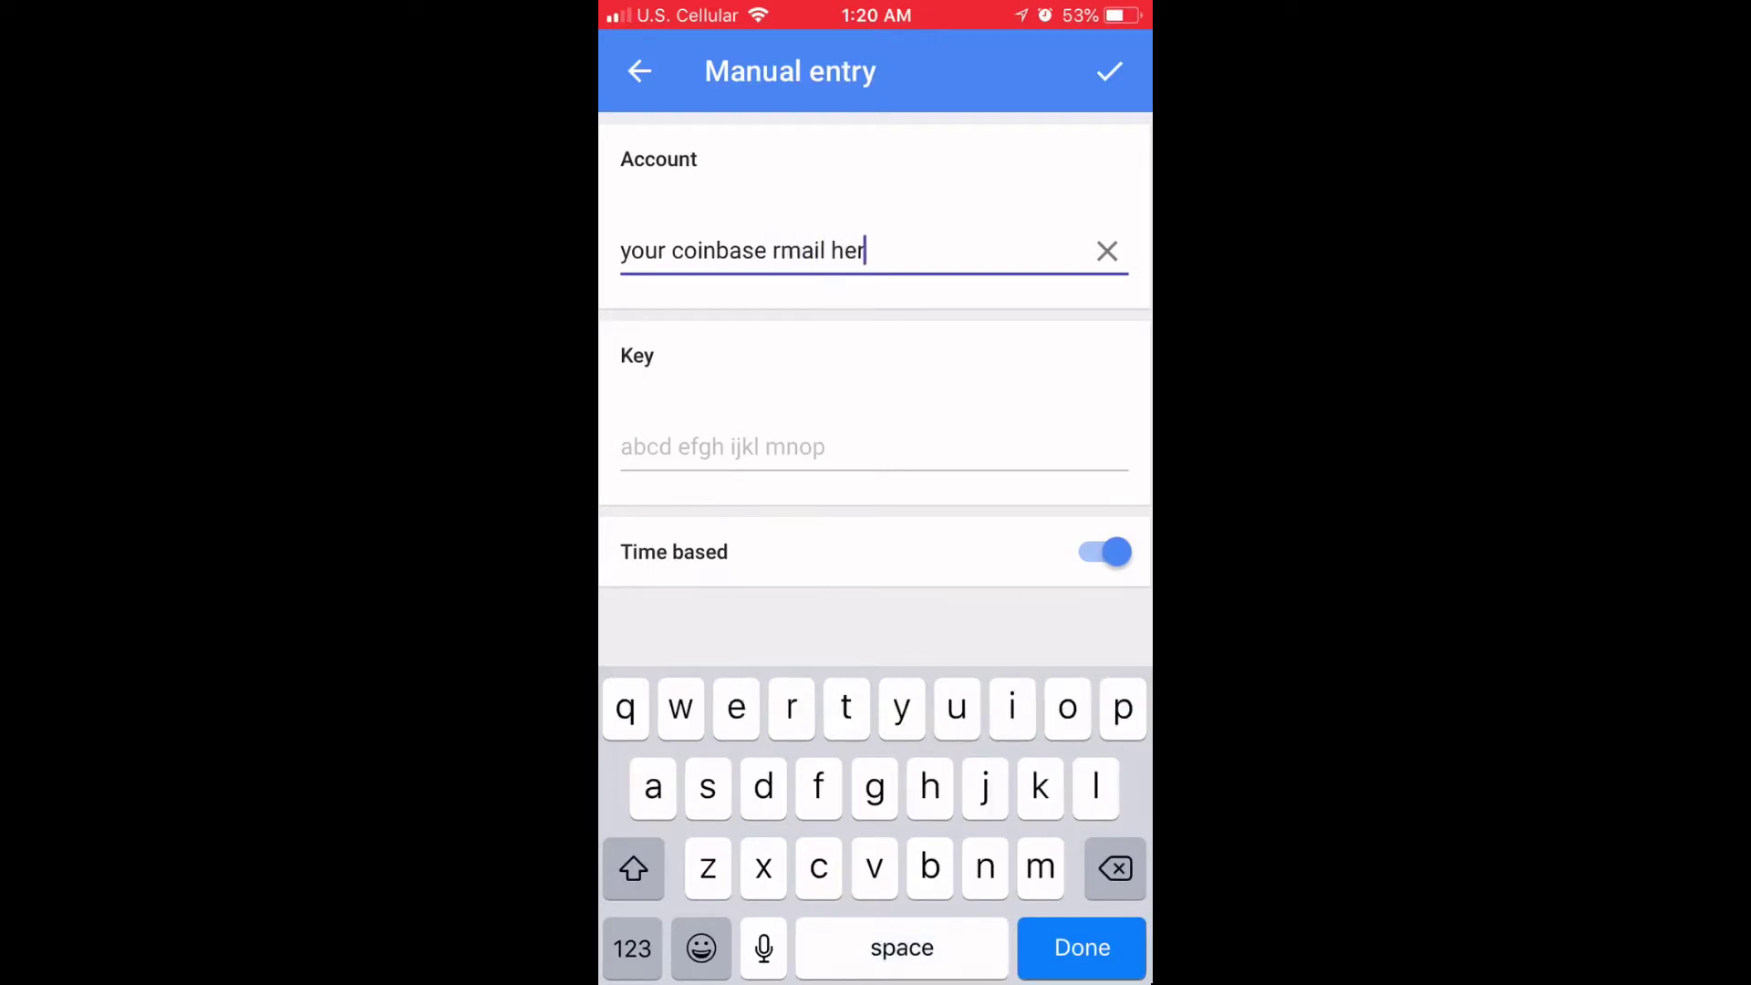
{"action": "type", "text": "e"}
{"action": "left_click", "coordinate": [826, 250]}
{"action": "key", "text": "BackSpace"}
{"action": "key", "text": "BackSpace"}
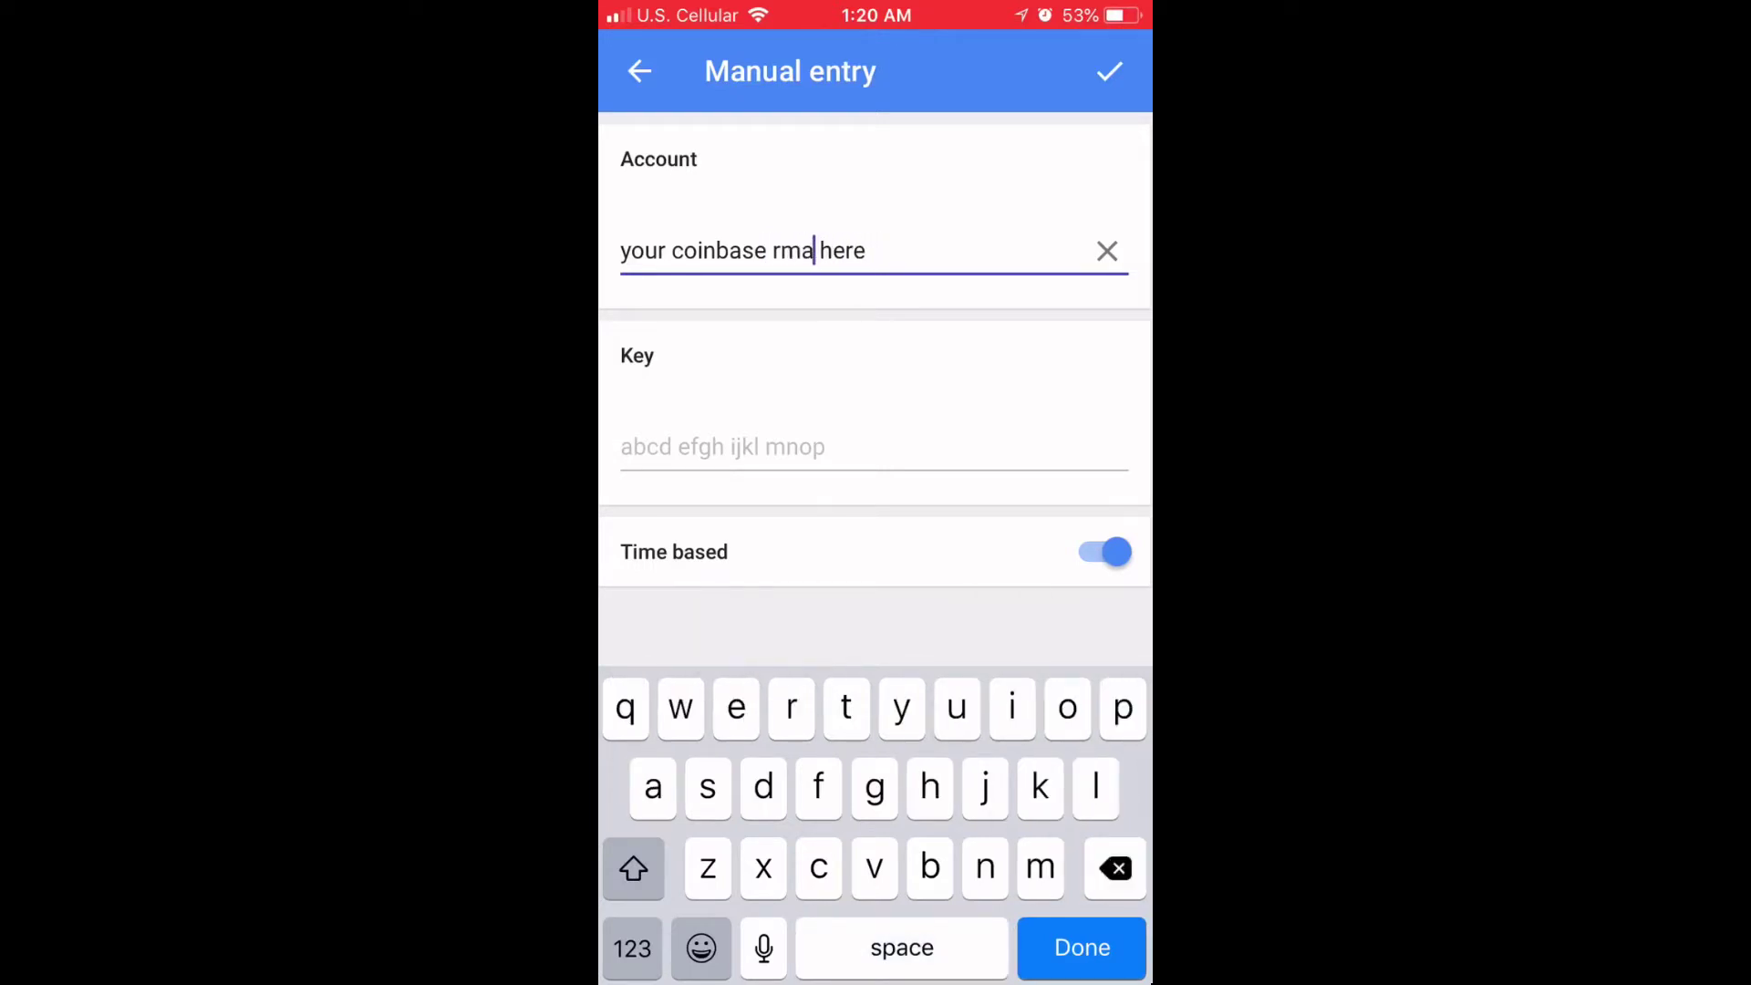
{"action": "key", "text": "BackSpace"}
{"action": "key", "text": "BackSpace"}
{"action": "key", "text": "BackSpace"}
{"action": "type", "text": "email"}
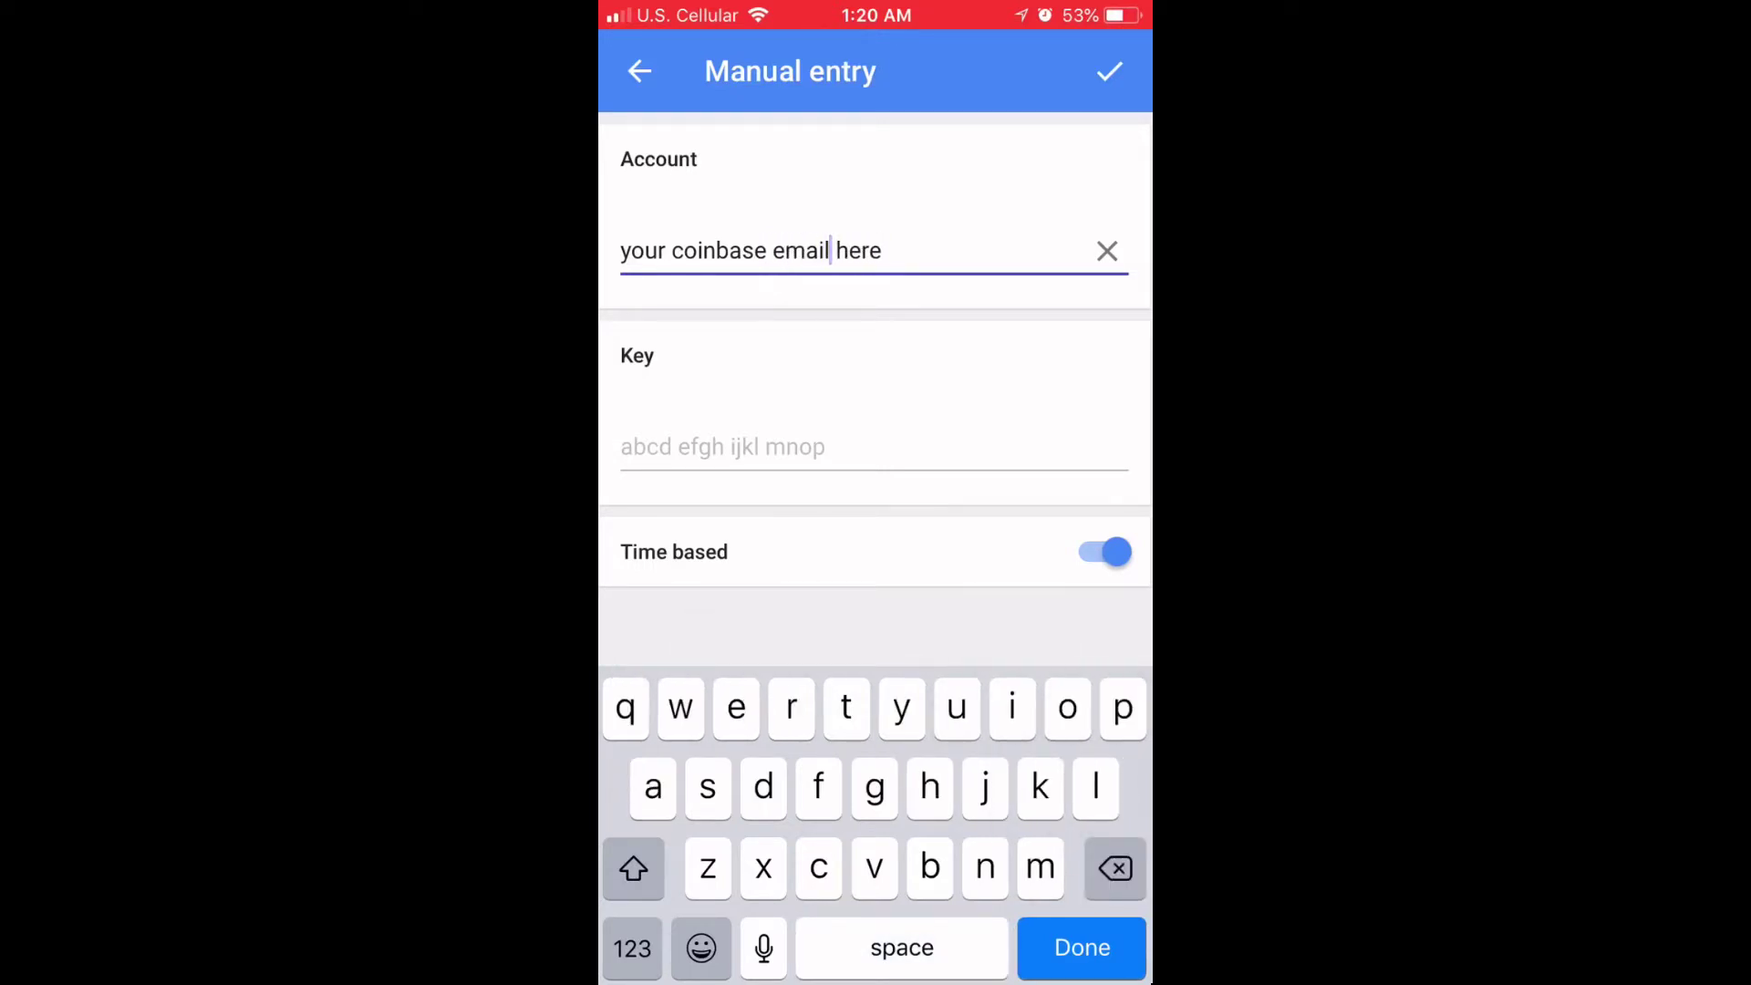
{"action": "left_click", "coordinate": [875, 447]}
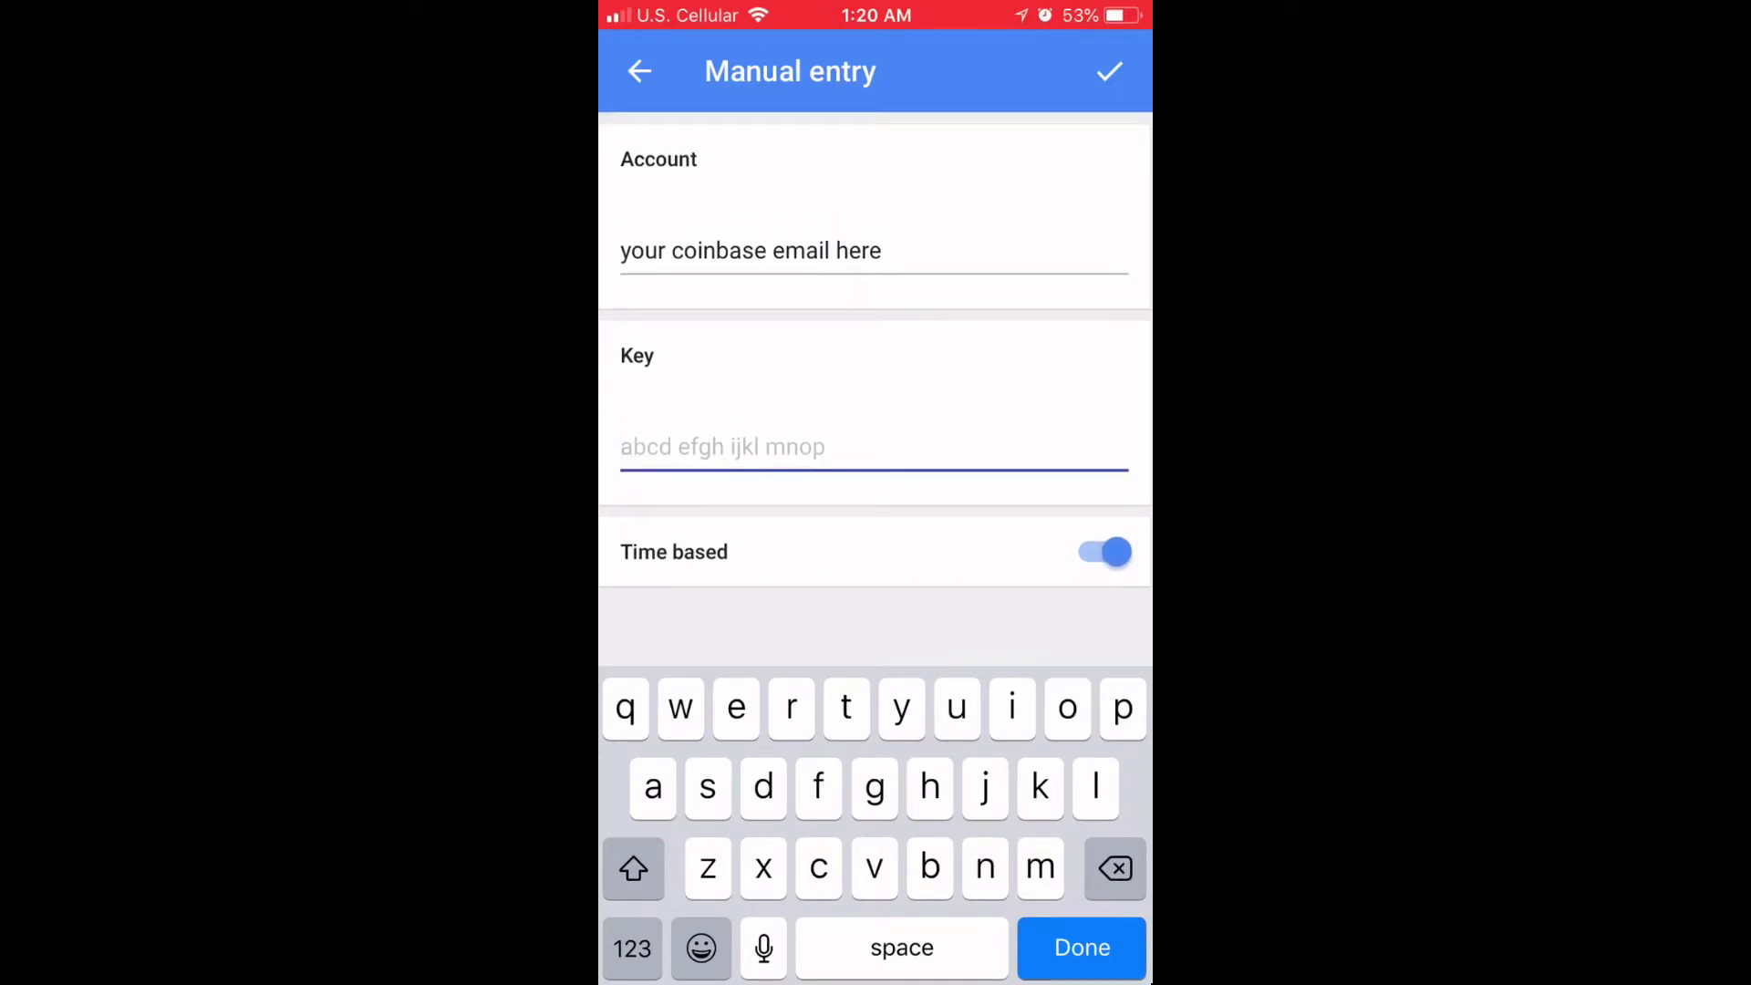
{"action": "type", "text": "kejrbsnakk73"}
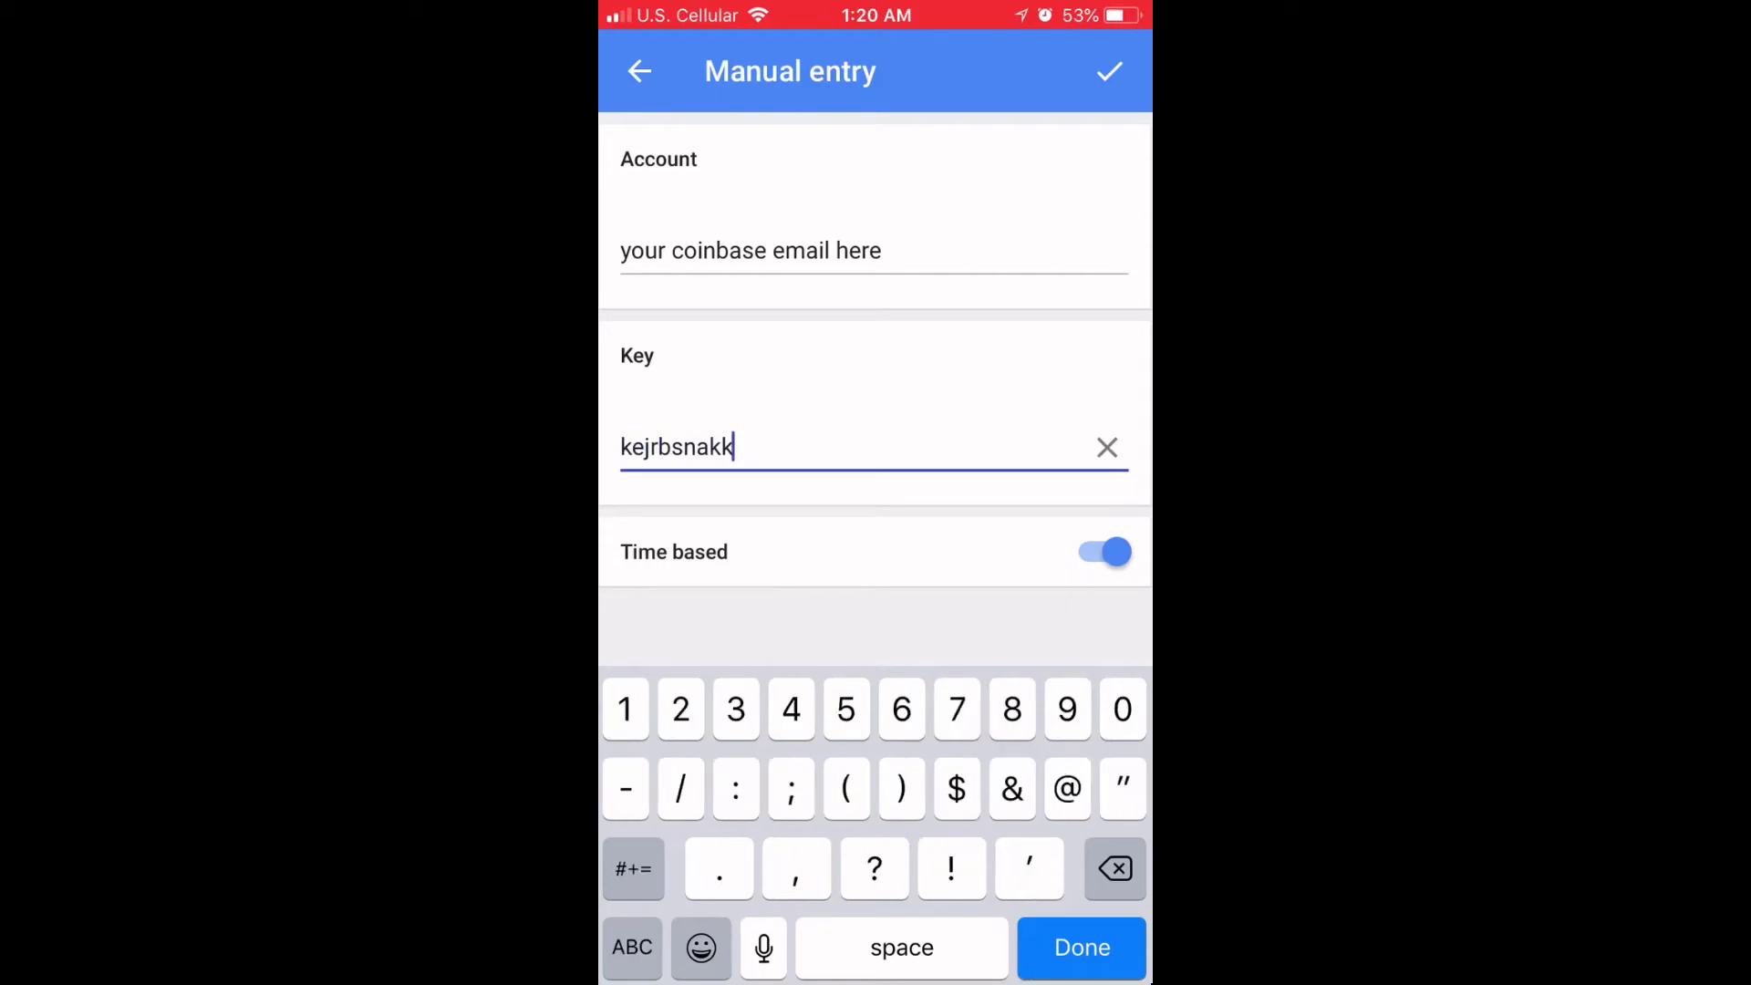
{"action": "type", "text": "8? drt"}
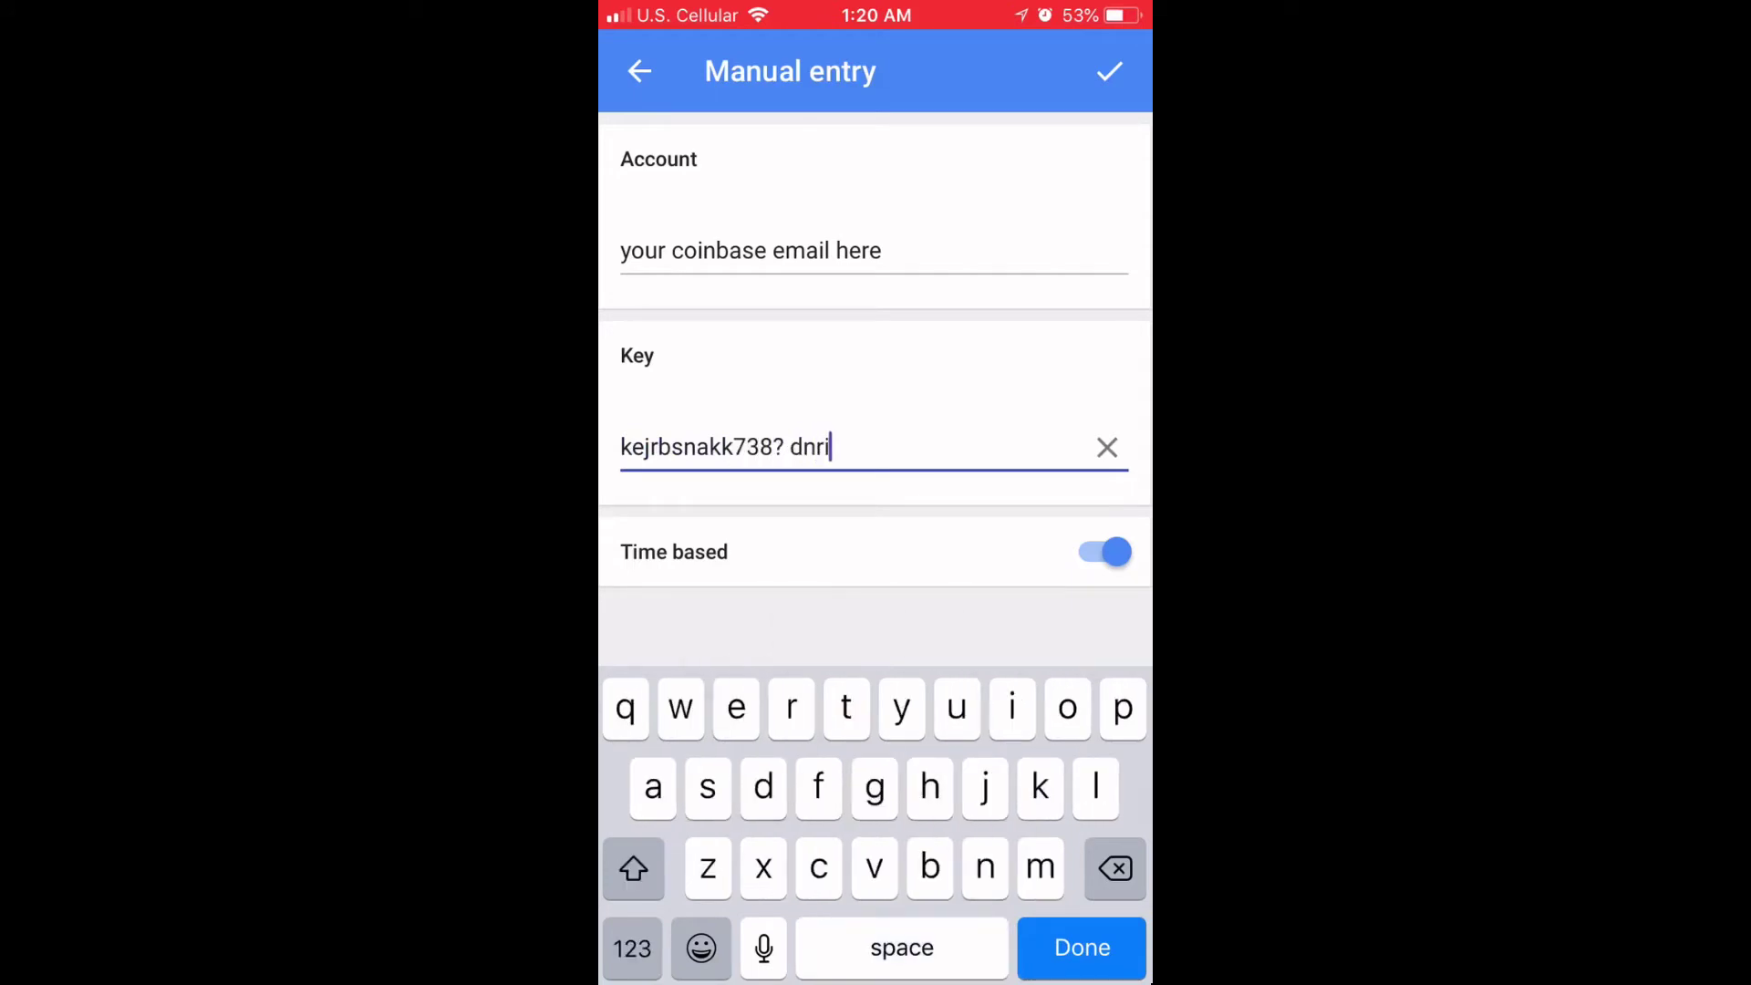
Save the account with a made-up secret key, dismiss the Invalid key warning, and leave the form.
{"action": "key", "text": "BackSpace"}
{"action": "key", "text": "BackSpace"}
{"action": "key", "text": "BackSpace"}
{"action": "key", "text": "BackSpace"}
{"action": "type", "text": "jdnbelskcb"}
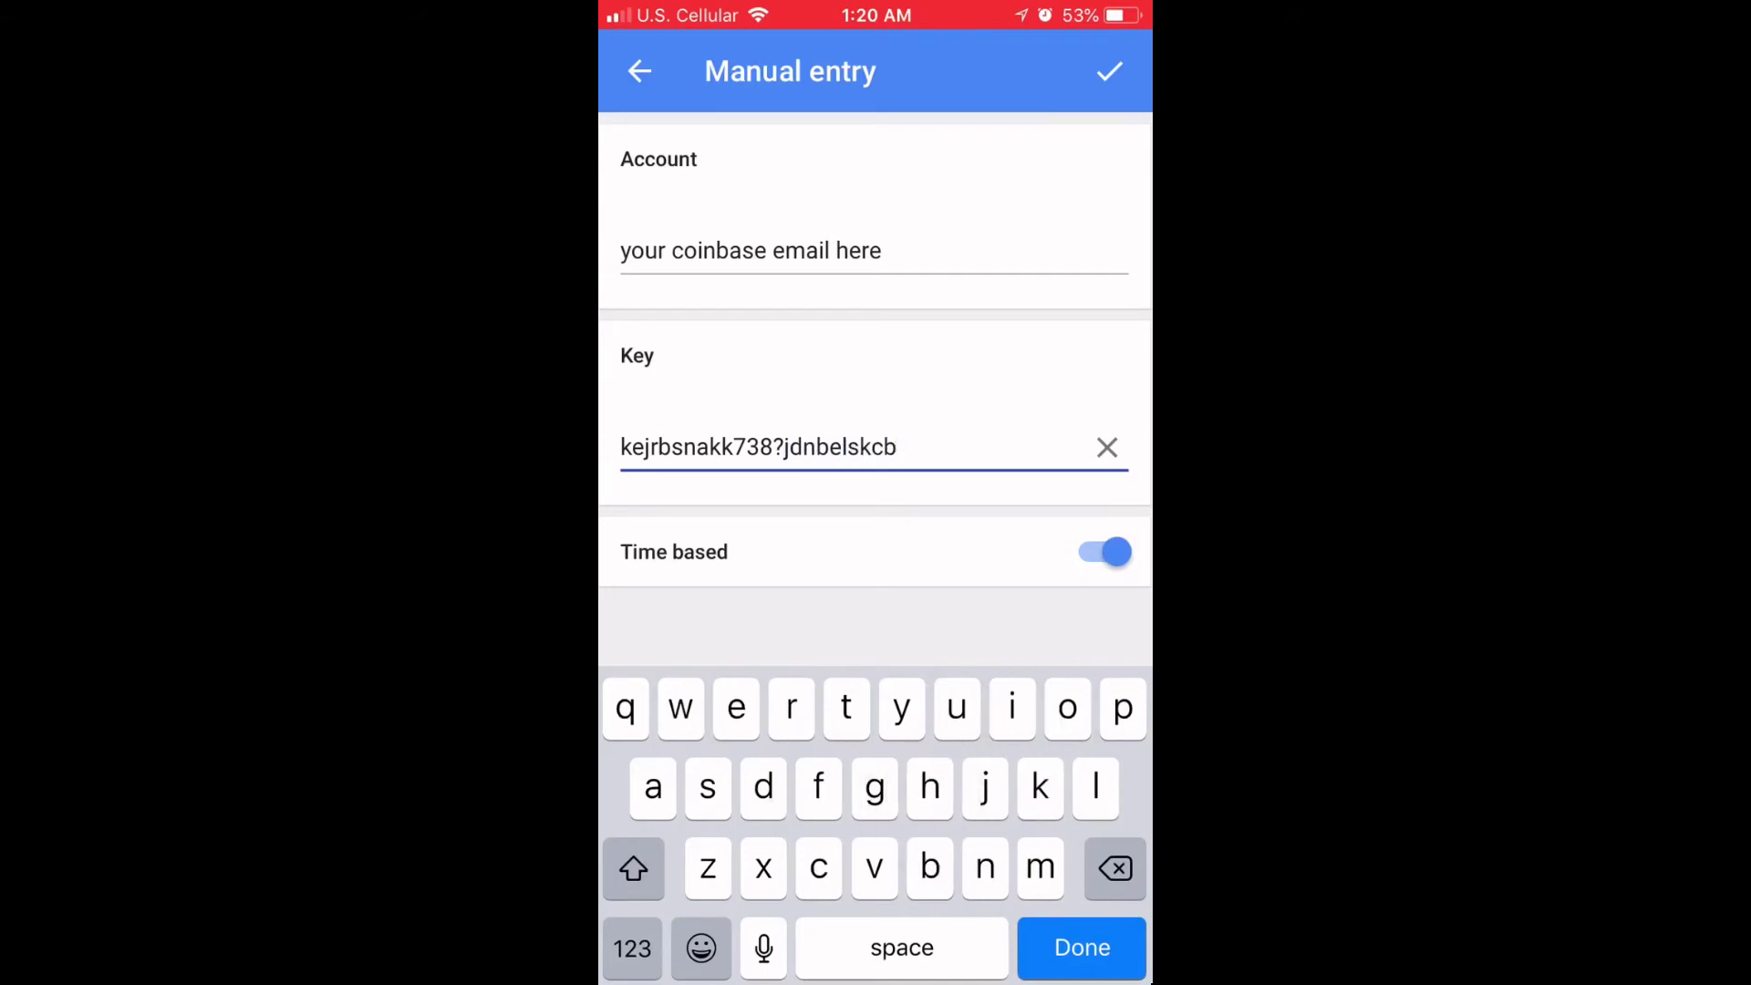
{"action": "key", "text": "Return"}
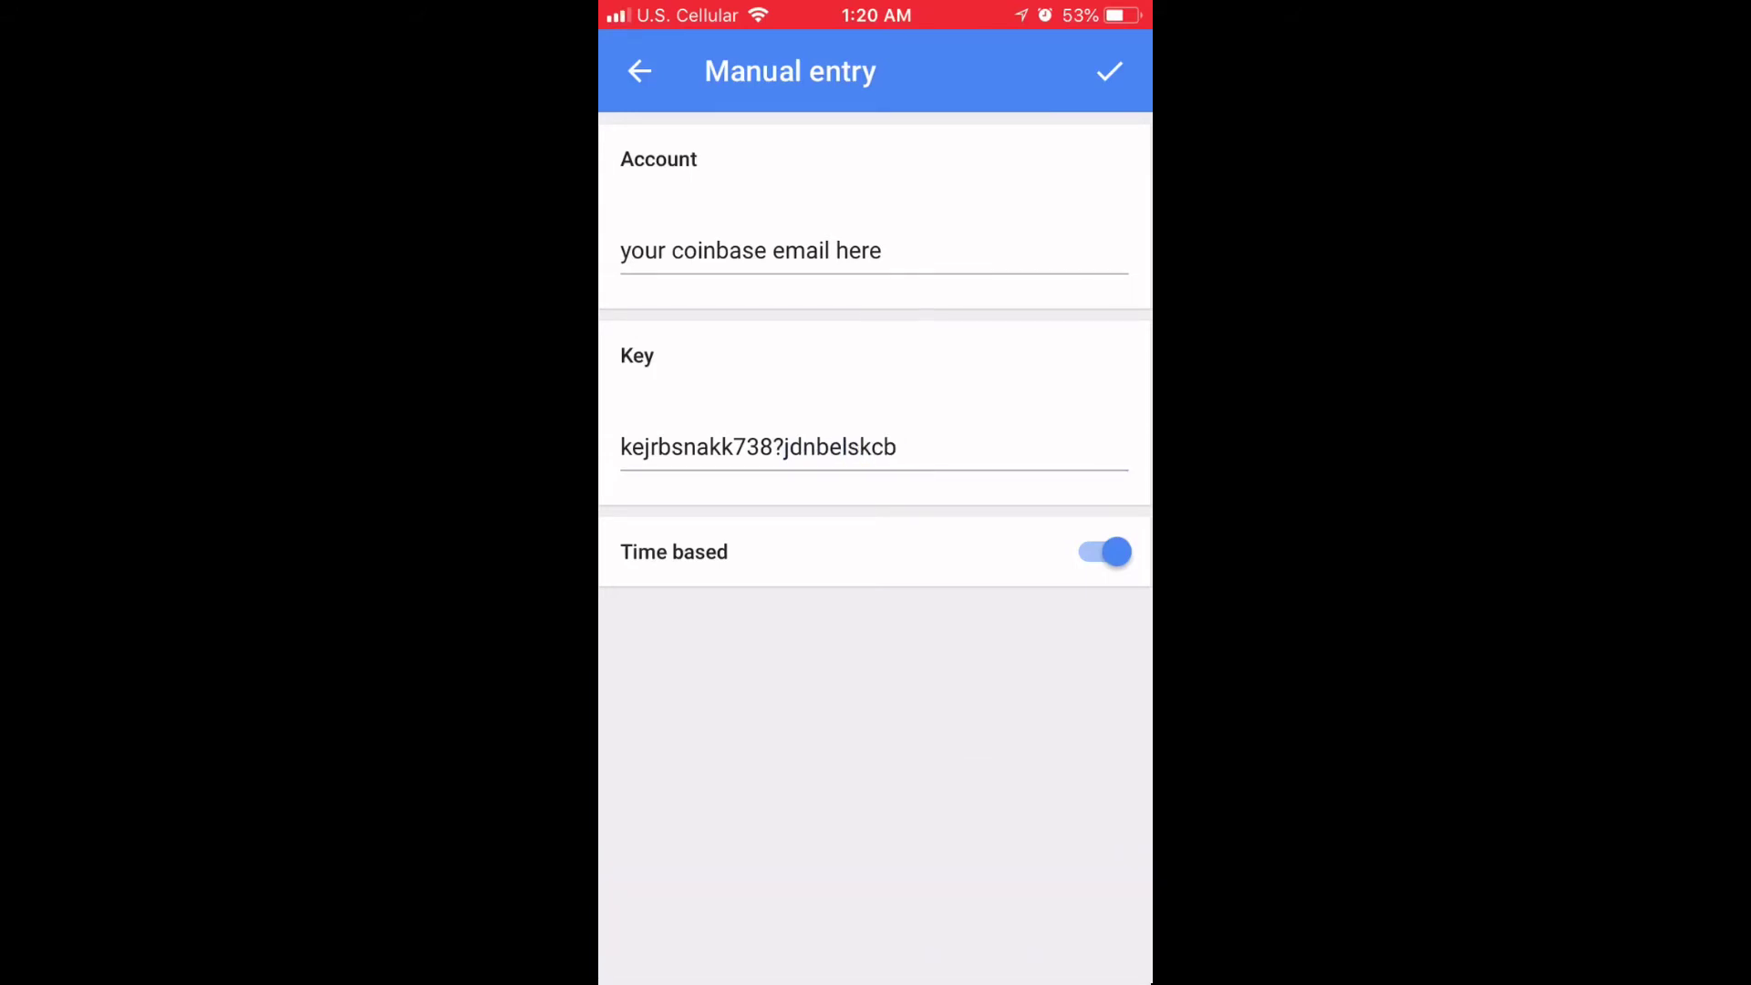
{"action": "left_click", "coordinate": [1109, 72]}
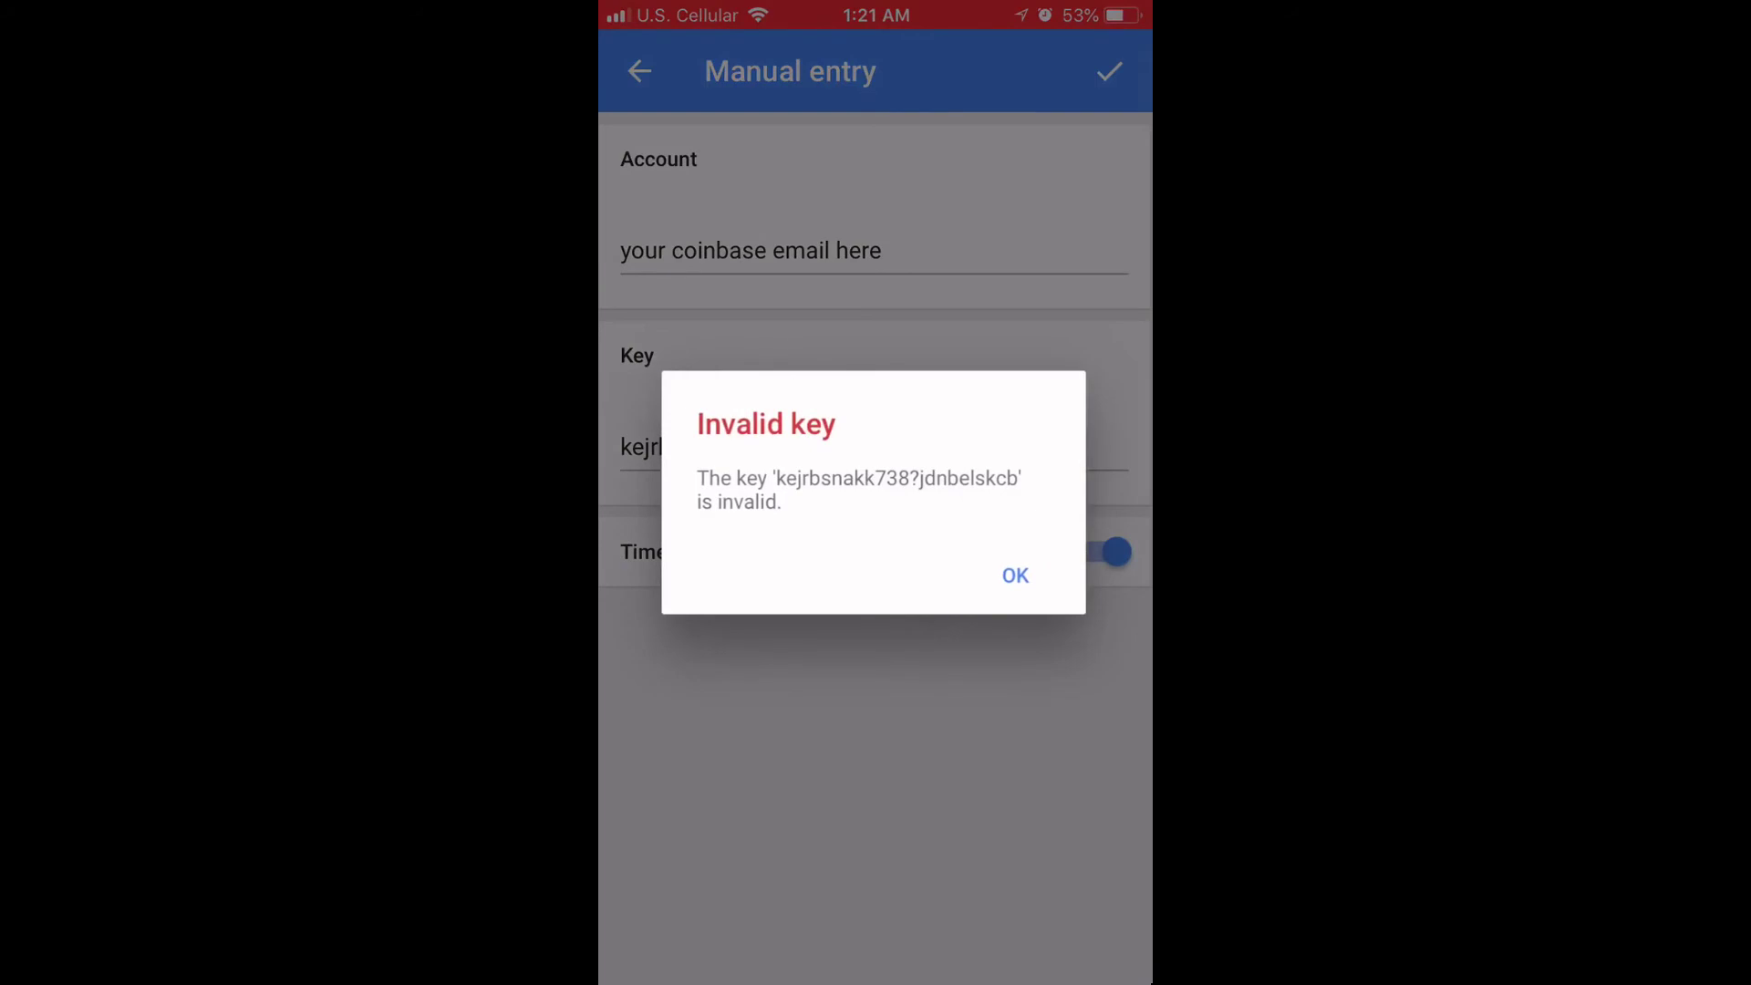
{"action": "left_click", "coordinate": [1015, 575]}
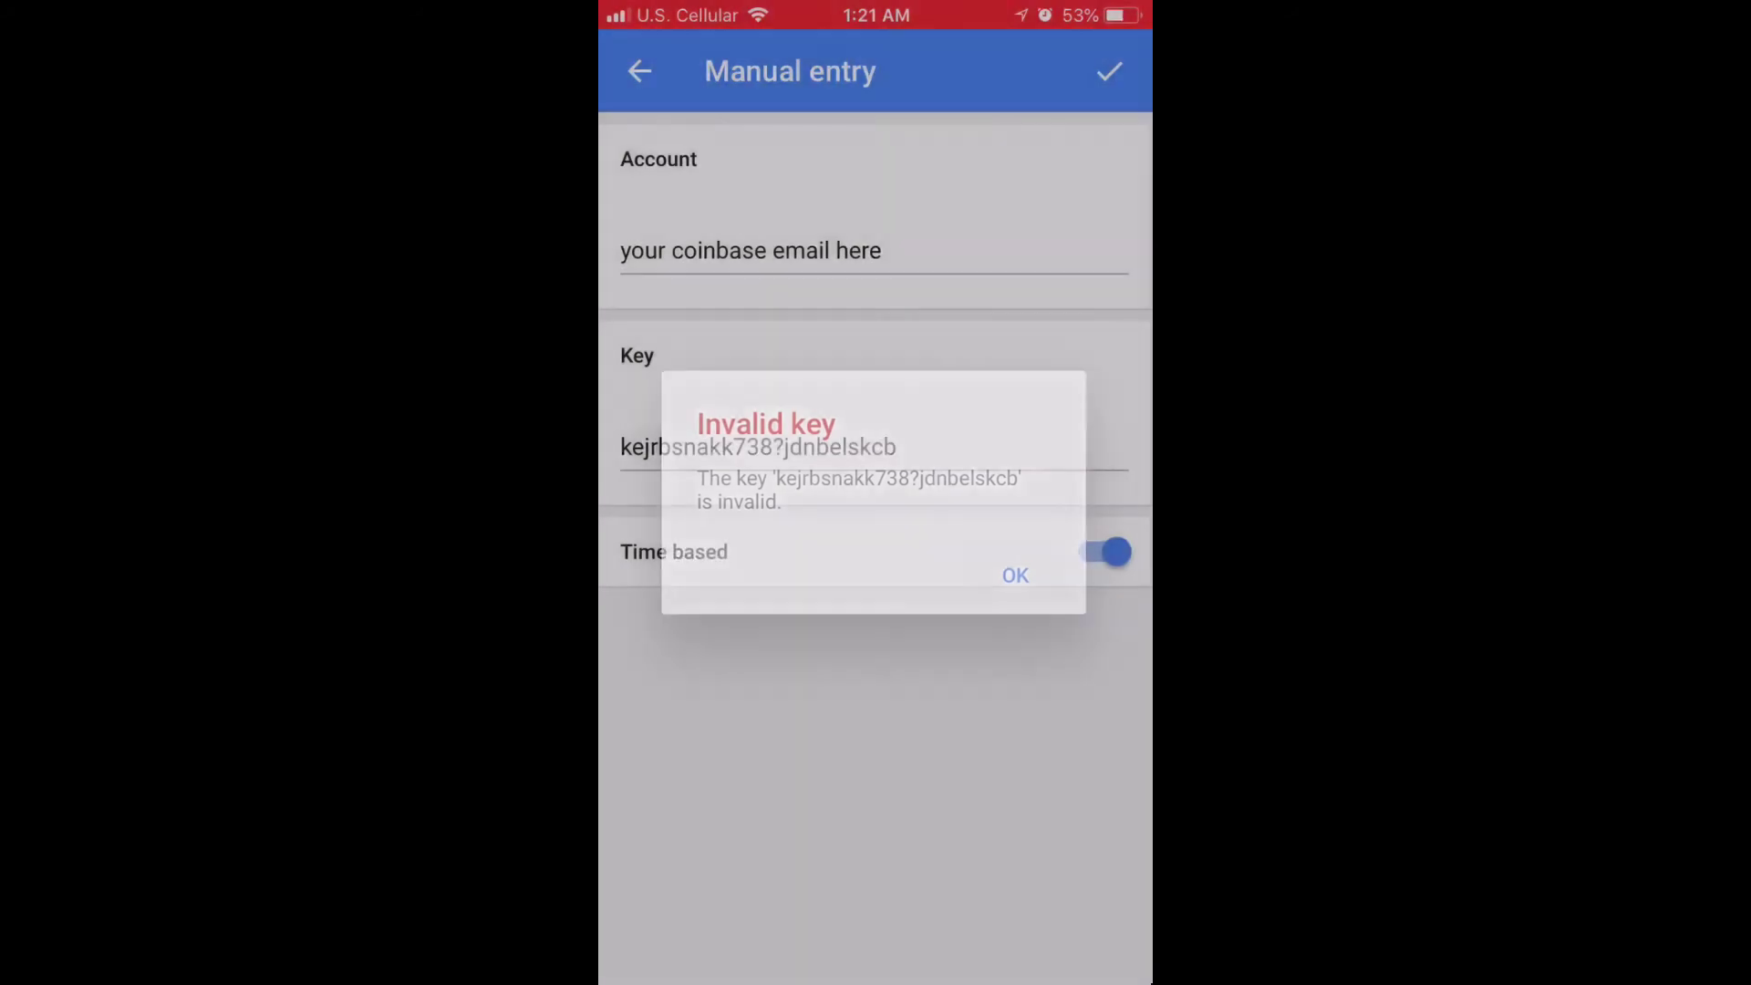
{"action": "left_click", "coordinate": [639, 71]}
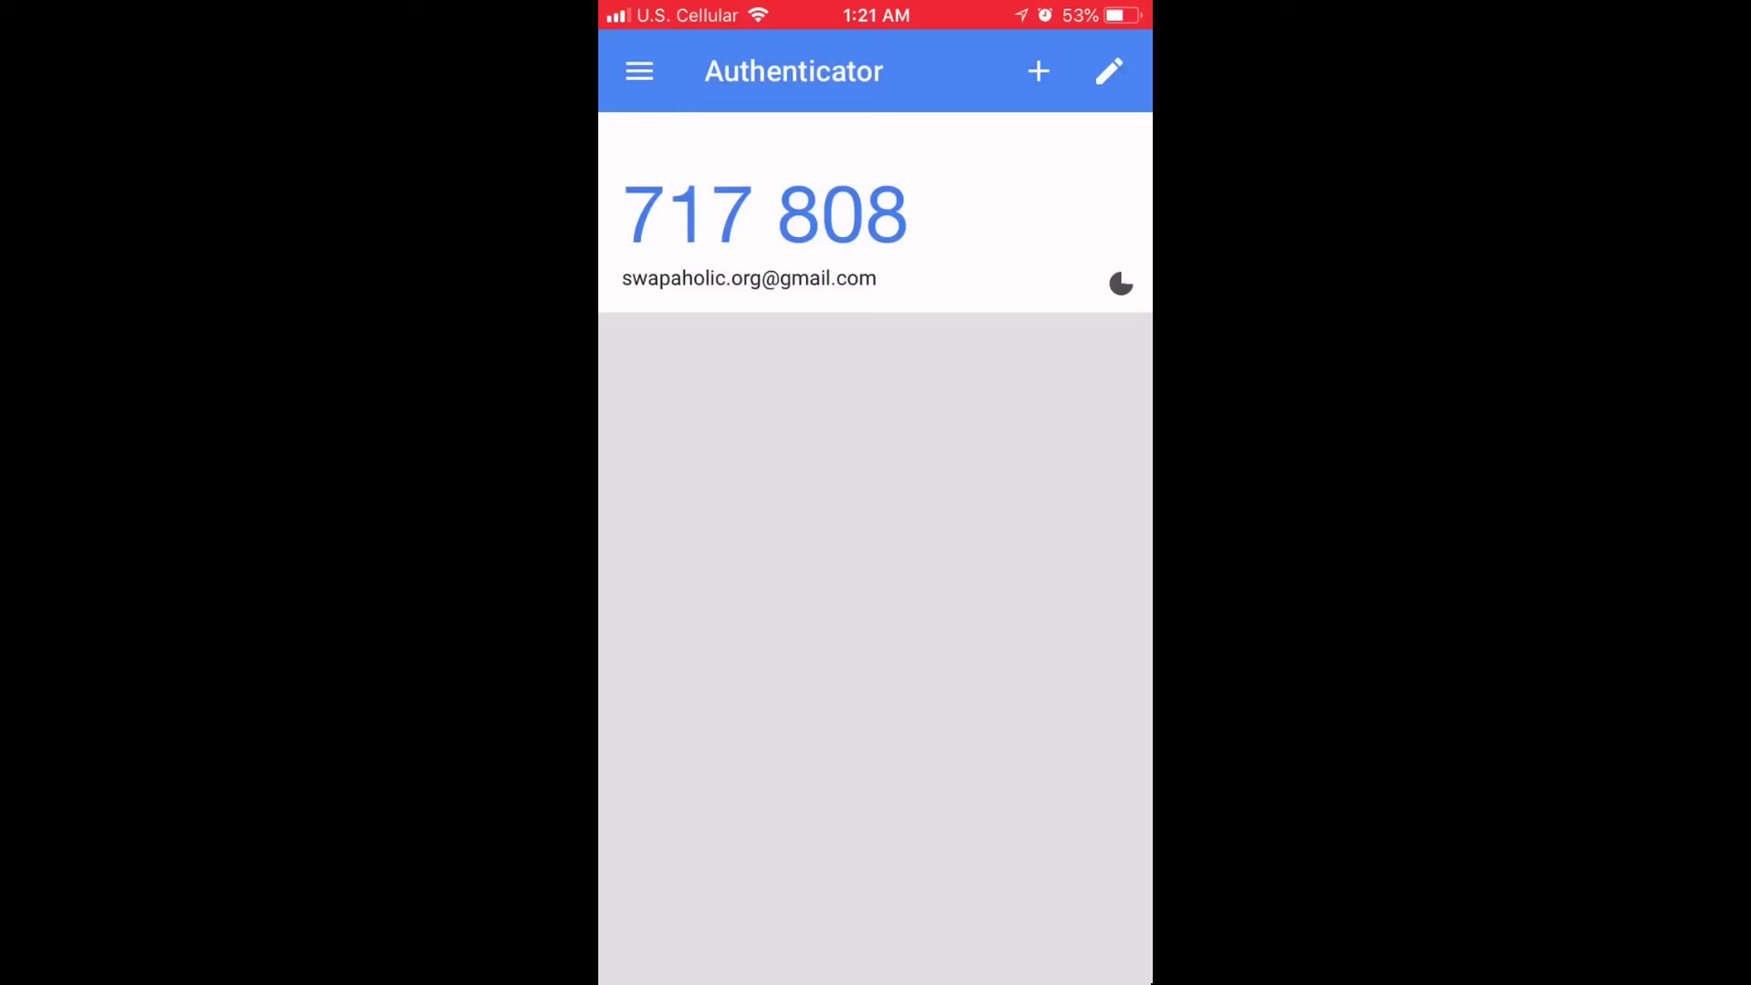
{"action": "scroll", "coordinate": [876, 211], "scroll_direction": "down", "scroll_amount": 1}
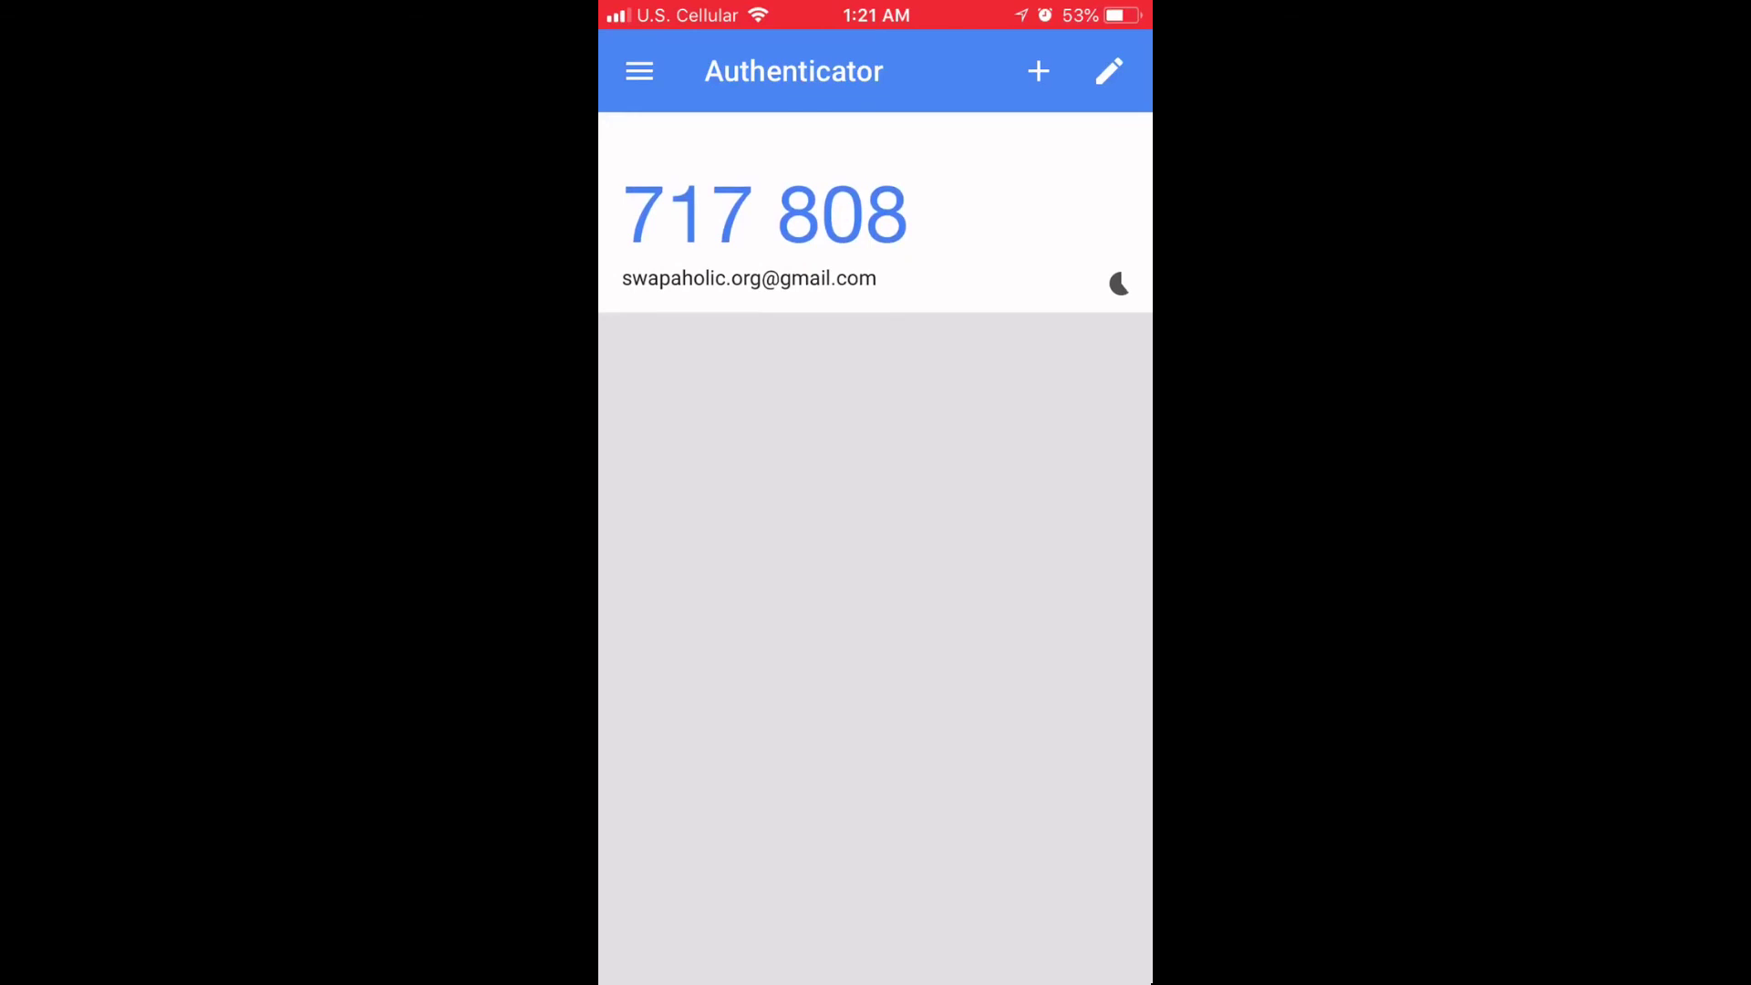